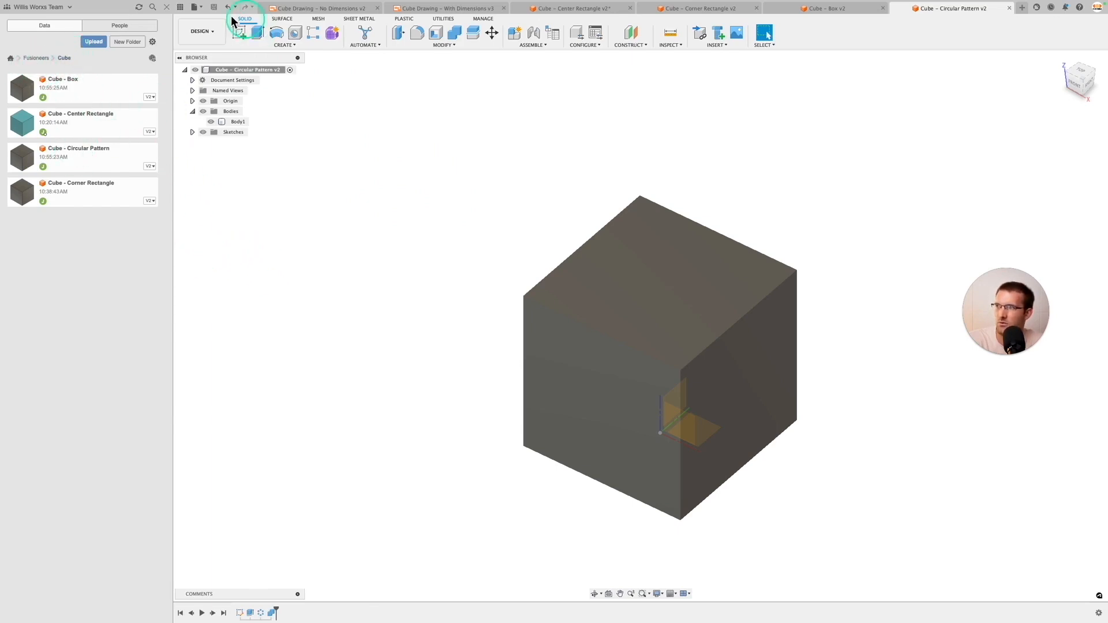
# Step: Create a new design, save it as "Cube - Rectangular Pattern", and show its origin planes and axes
pyautogui.click(194, 7)
pyautogui.click(203, 20)
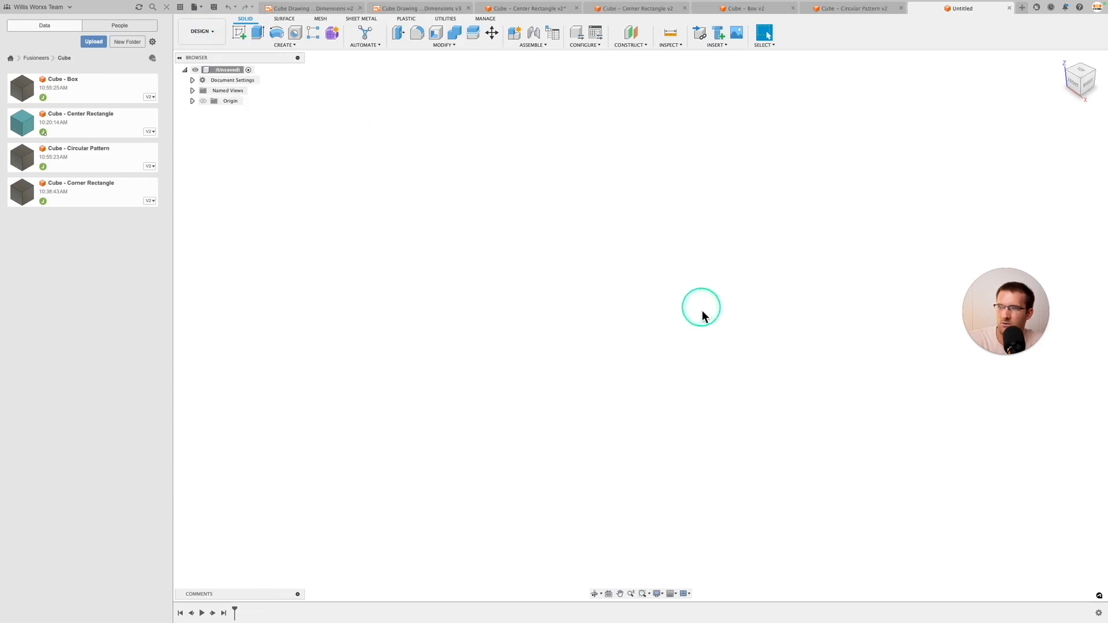
pyautogui.press('super+s')
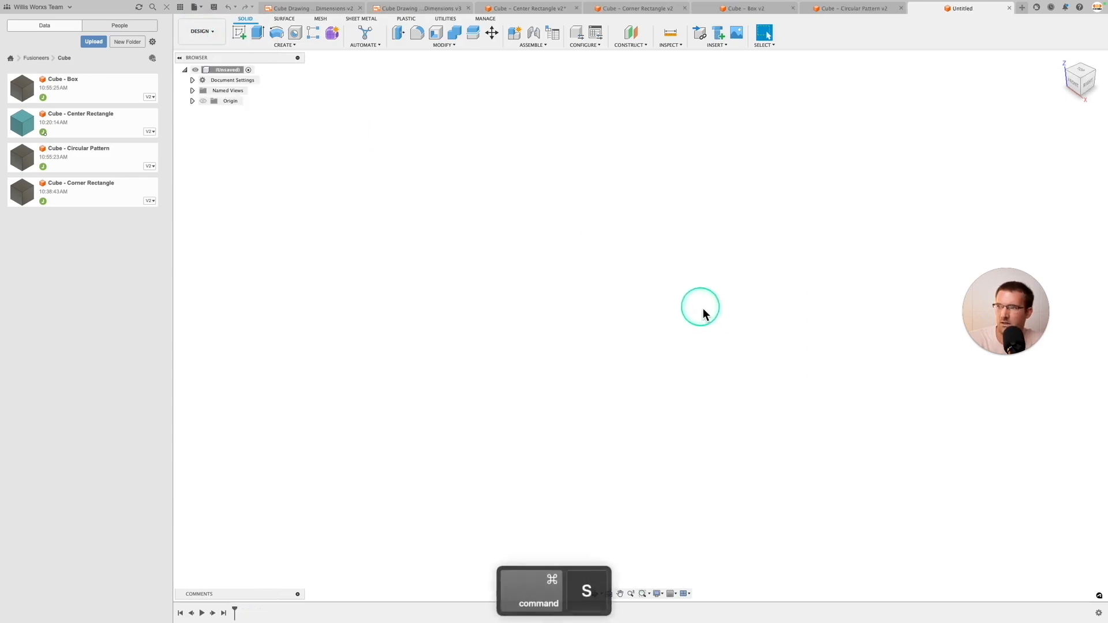
pyautogui.write('Cube - Rectangular Pattern')
pyautogui.press('Return')
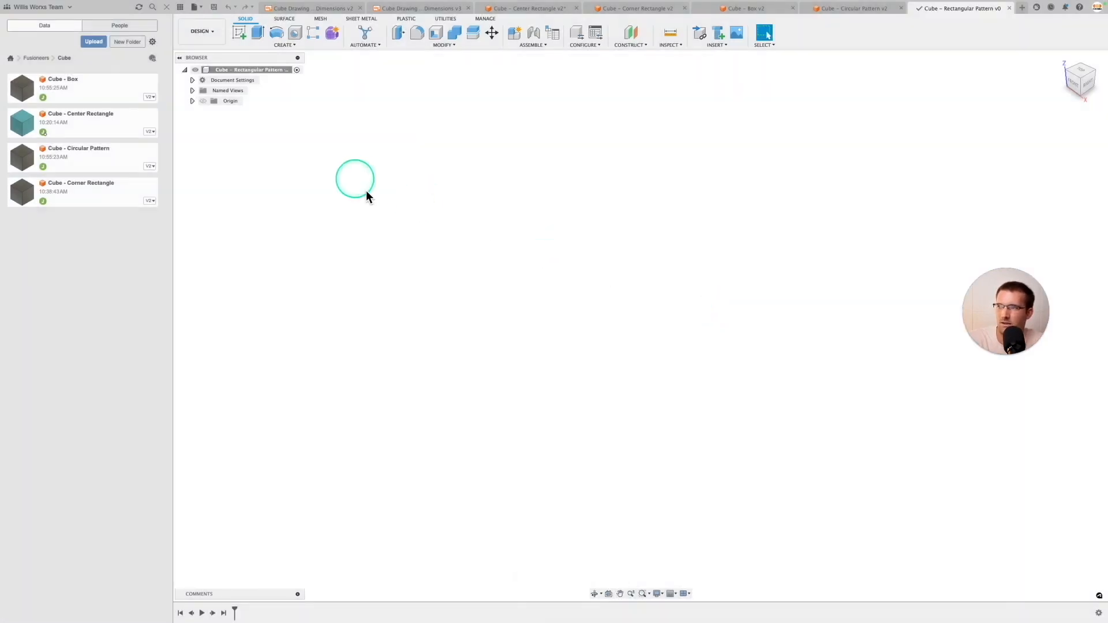
pyautogui.click(203, 101)
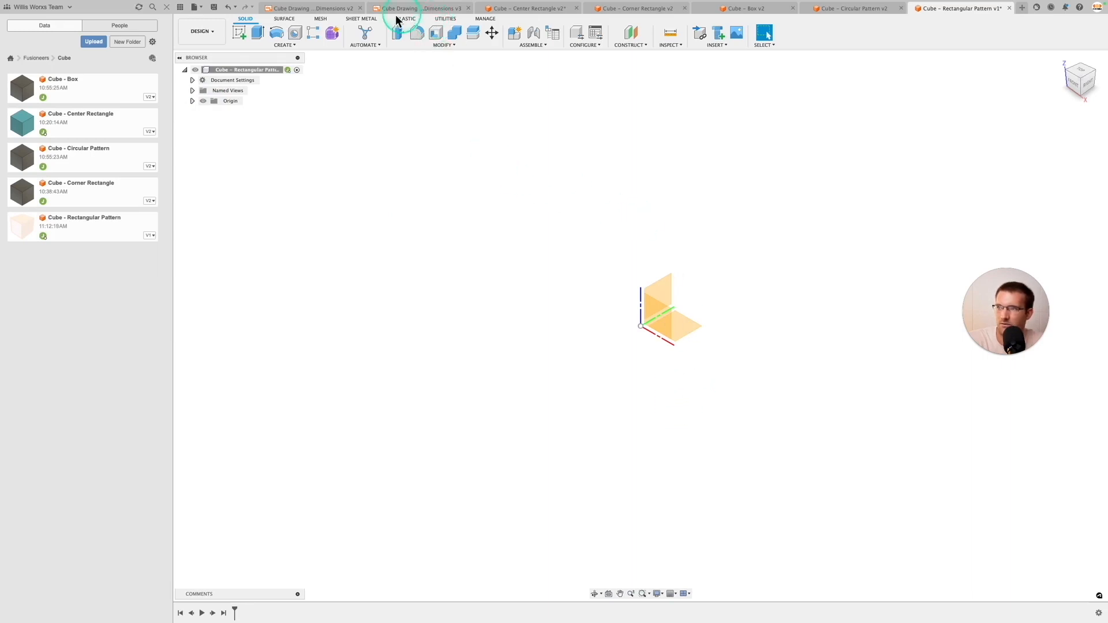
# Step: Examine the cube drawings without and with dimensions, and return to the Cube - Rectangular Pattern design
pyautogui.click(330, 10)
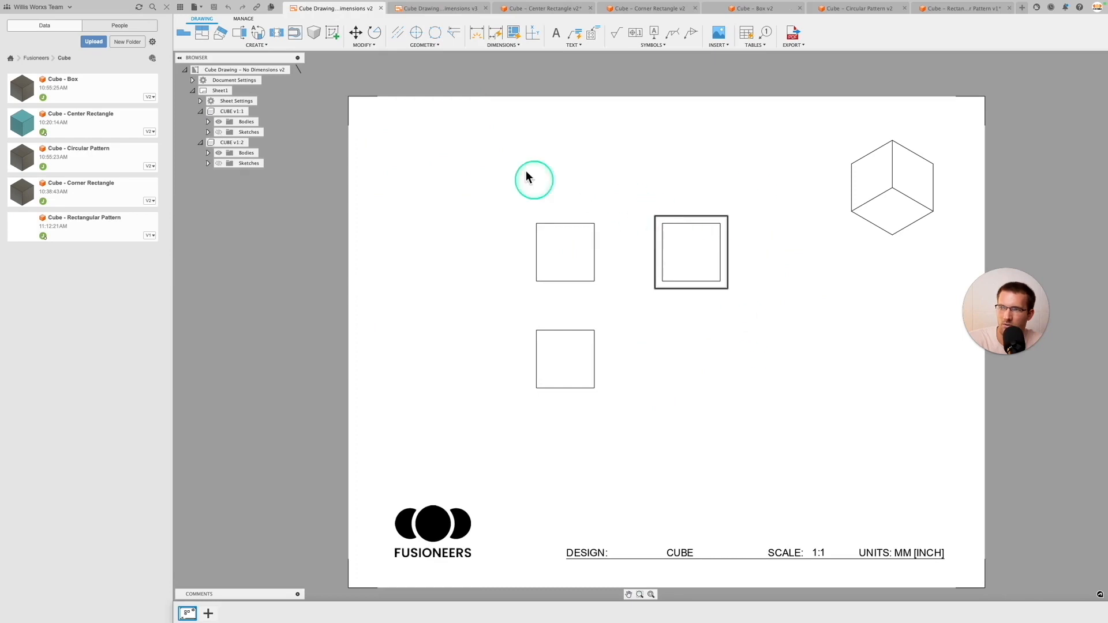
pyautogui.click(441, 9)
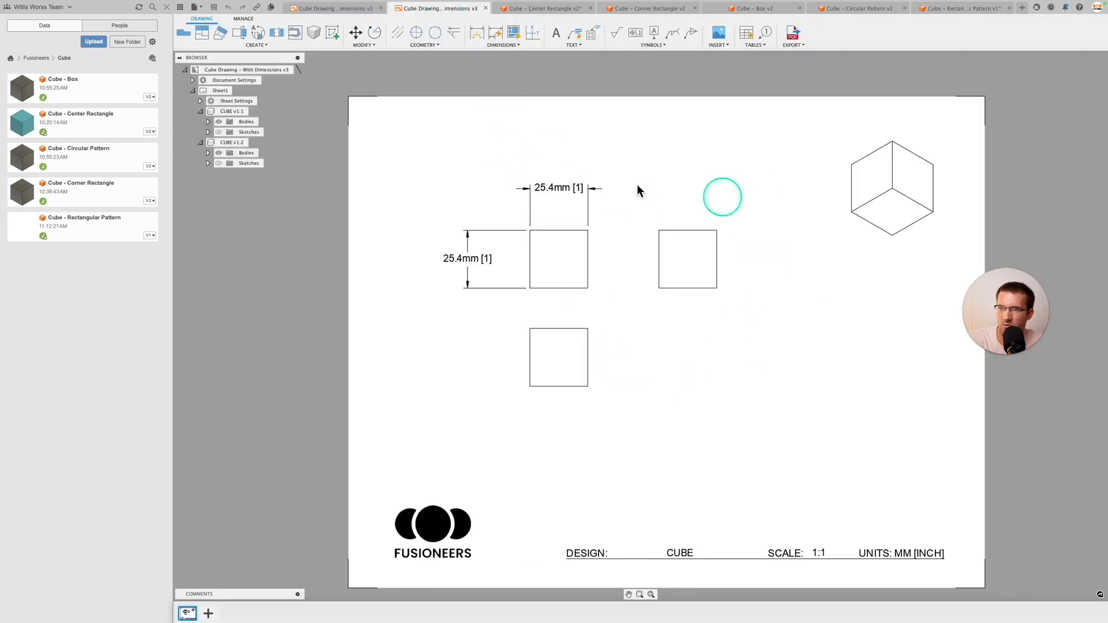
pyautogui.click(543, 397)
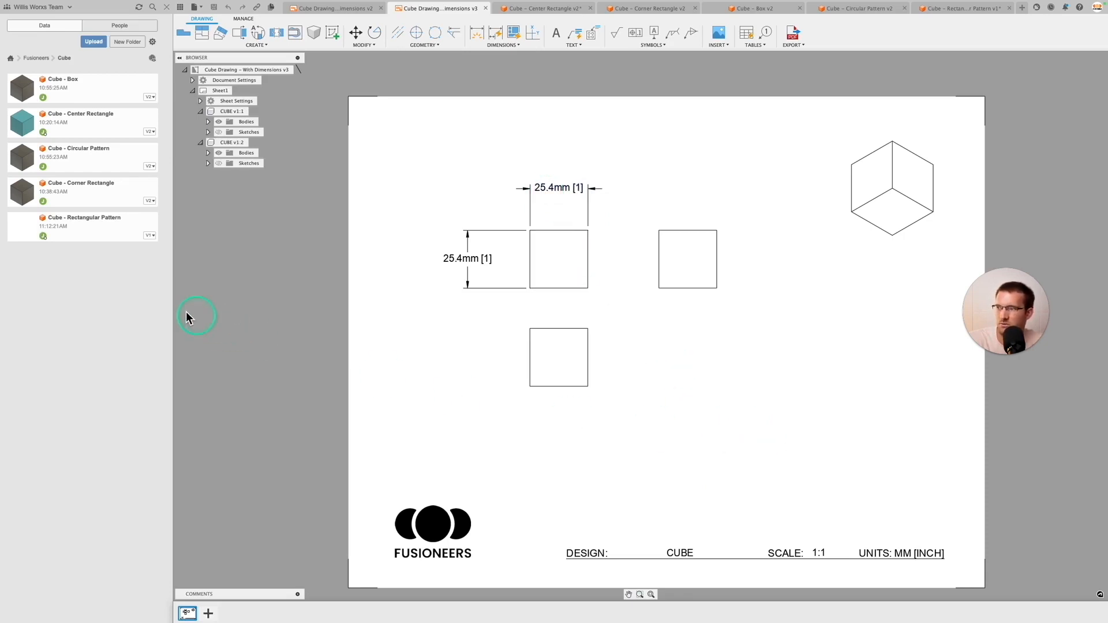
pyautogui.doubleClick(100, 237)
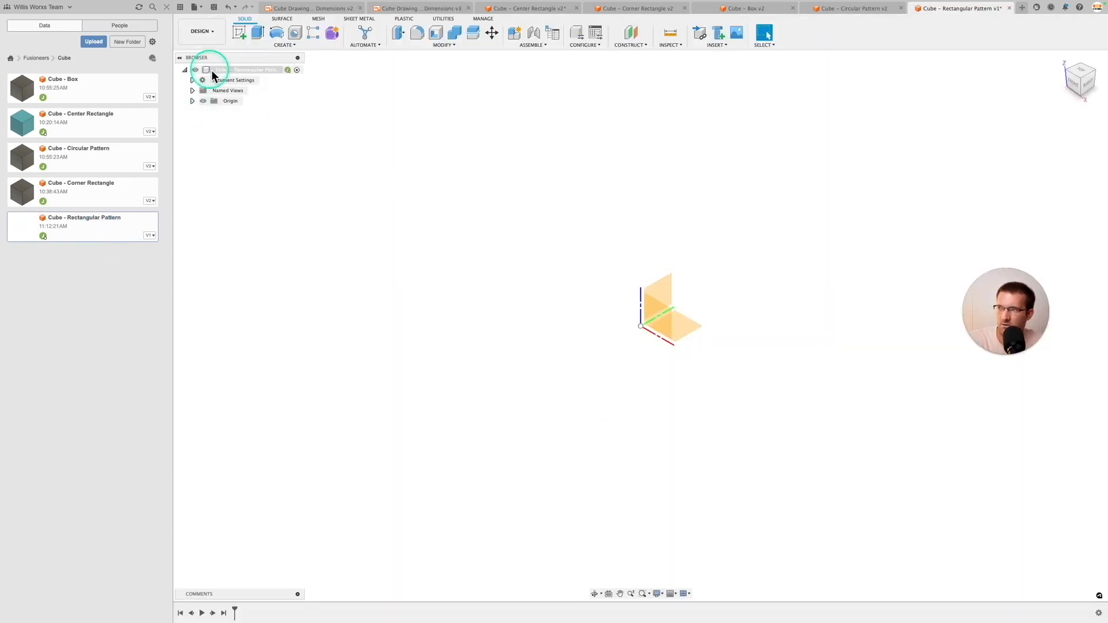
# Step: Start a sketch on the horizontal origin plane and draw a center rectangle at the origin, about 8 mm wide and 53 mm tall
pyautogui.click(239, 32)
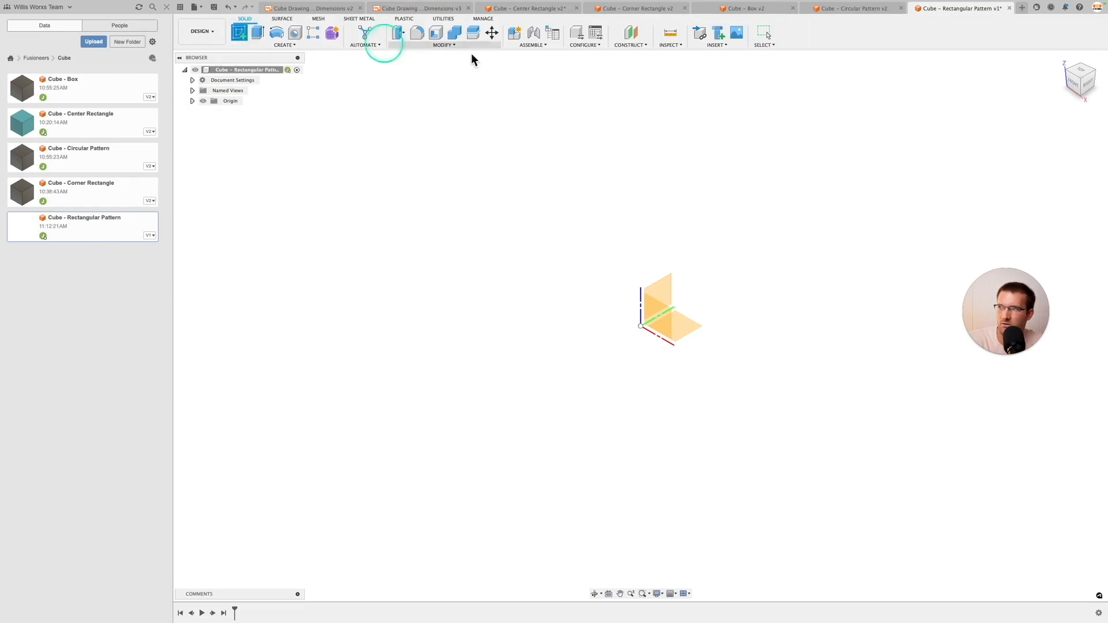
pyautogui.click(690, 324)
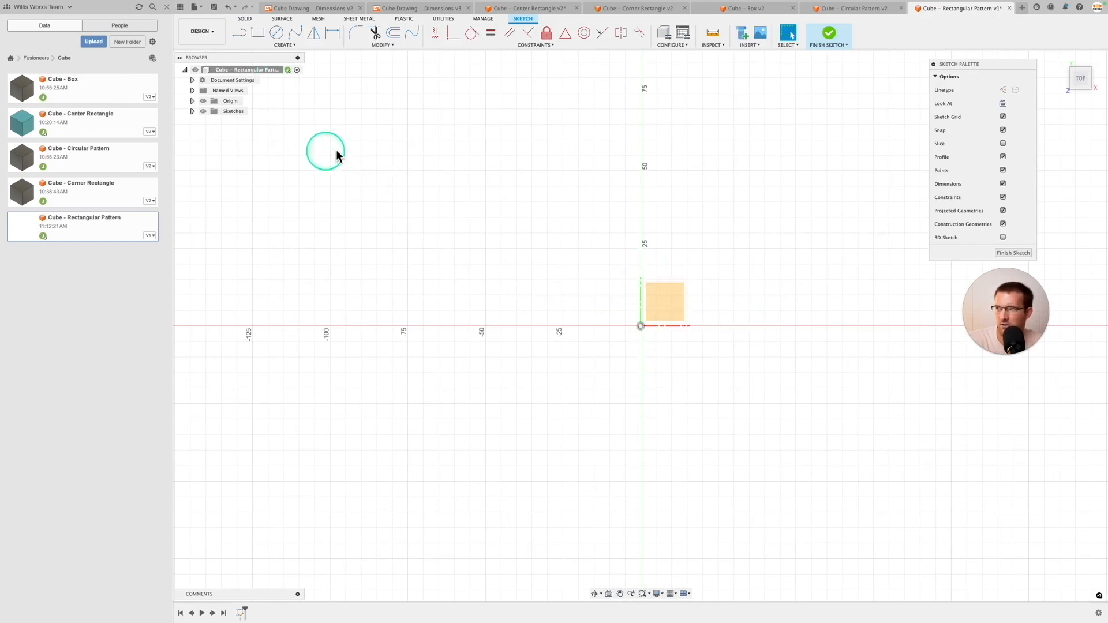
pyautogui.click(284, 46)
pyautogui.moveTo(273, 64)
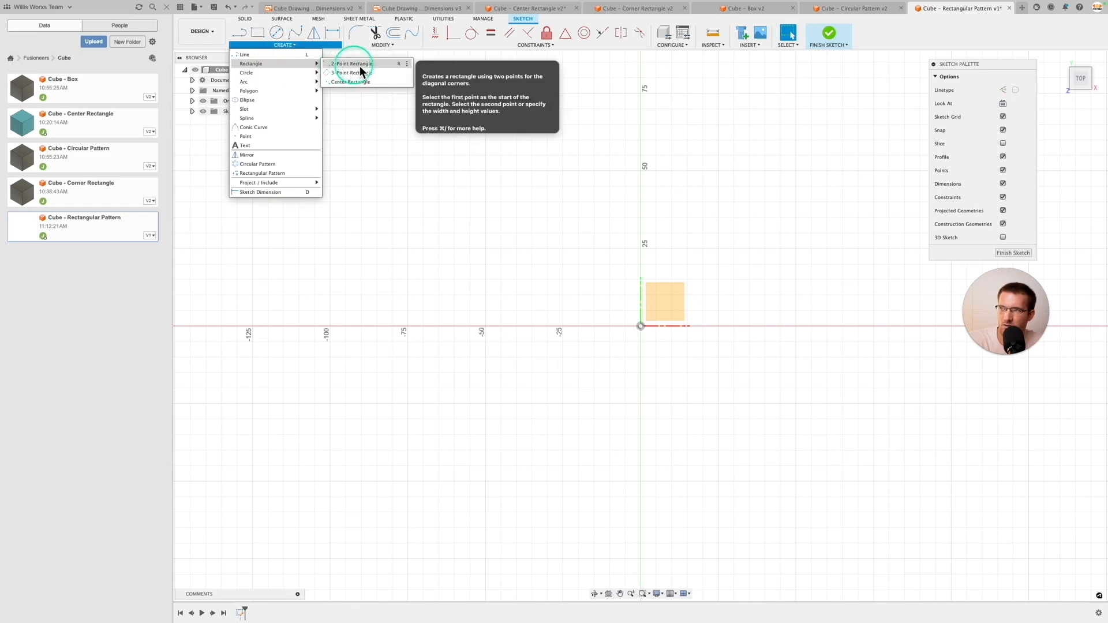
pyautogui.click(367, 81)
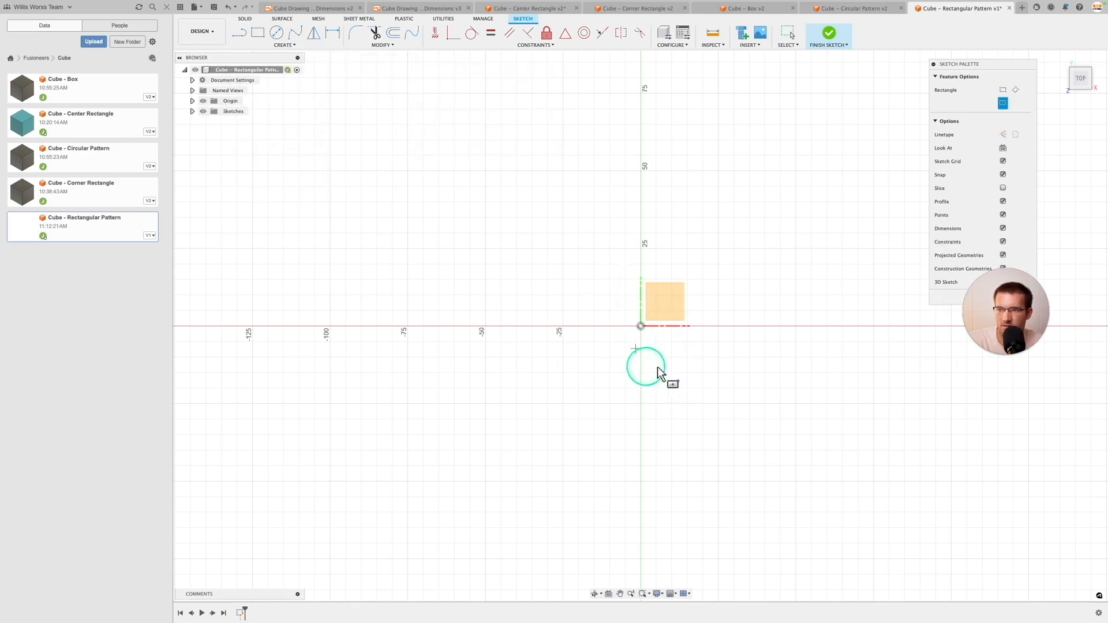
pyautogui.click(641, 326)
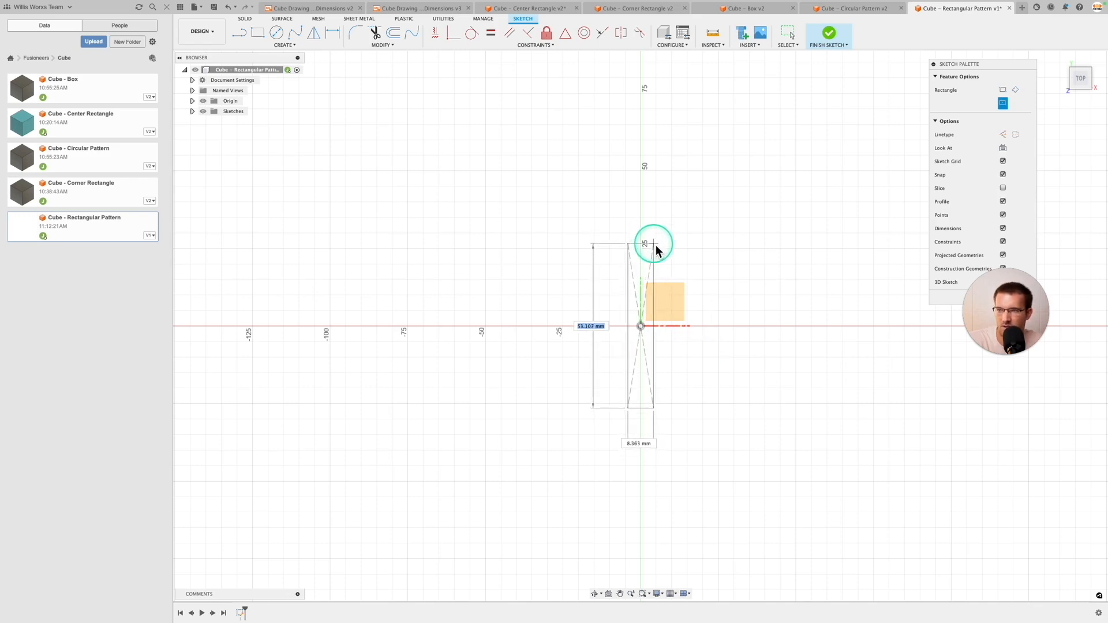
pyautogui.click(656, 233)
pyautogui.scroll(2, 656, 281)
pyautogui.scroll(3, 657, 282)
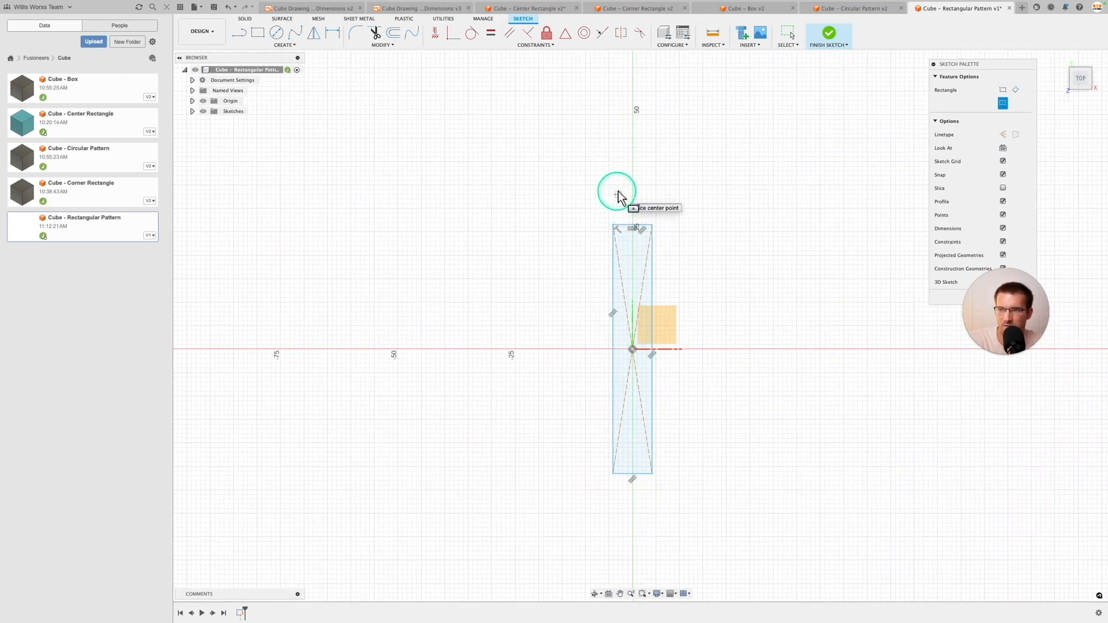
# Step: Dimension the rectangle's long vertical side to 25.4 mm
pyautogui.press('d')
pyautogui.click(612, 265)
pyautogui.click(567, 259)
pyautogui.write('25.4')
pyautogui.press('Return')
pyautogui.scroll(5, 630, 312)
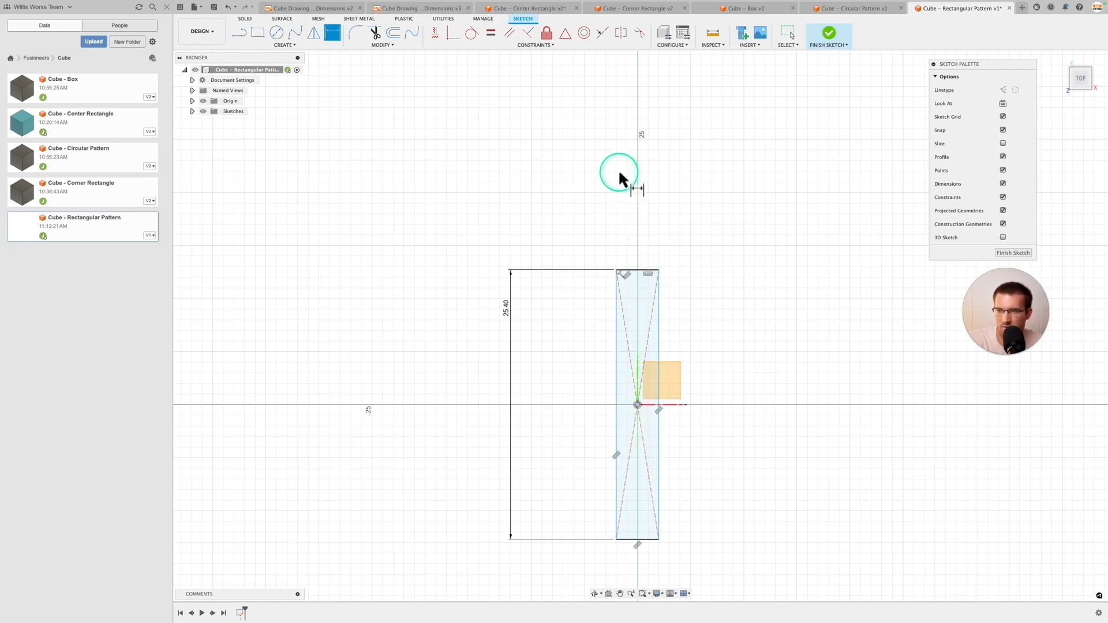
# Step: Dimension the rectangle's short horizontal side to 25.4/9 mm and finish the sketch
pyautogui.press('d')
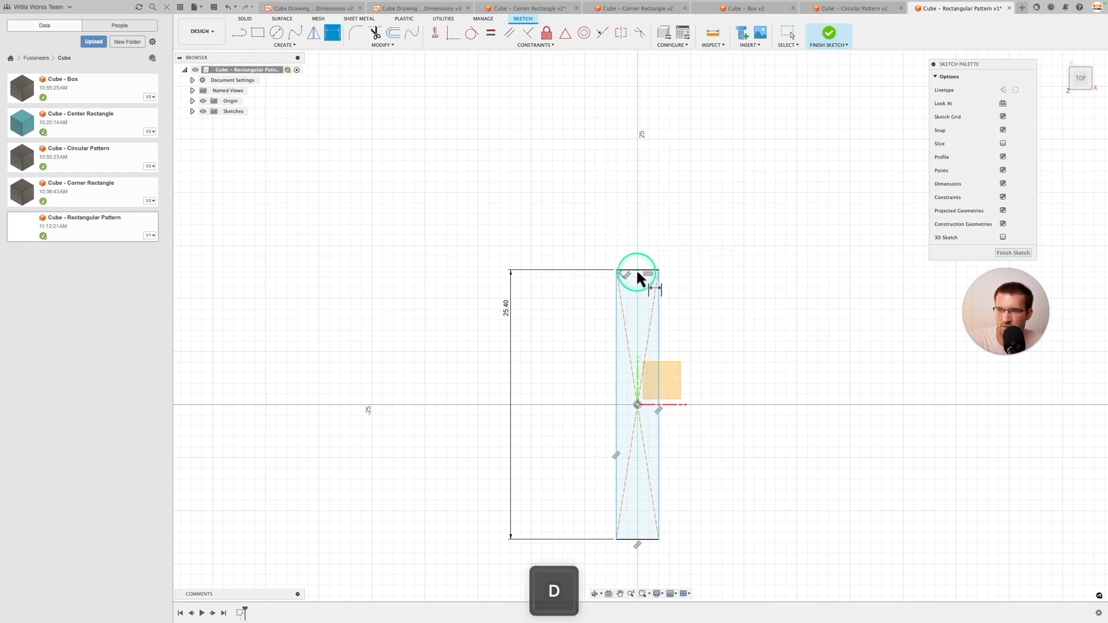
pyautogui.click(636, 267)
pyautogui.click(639, 198)
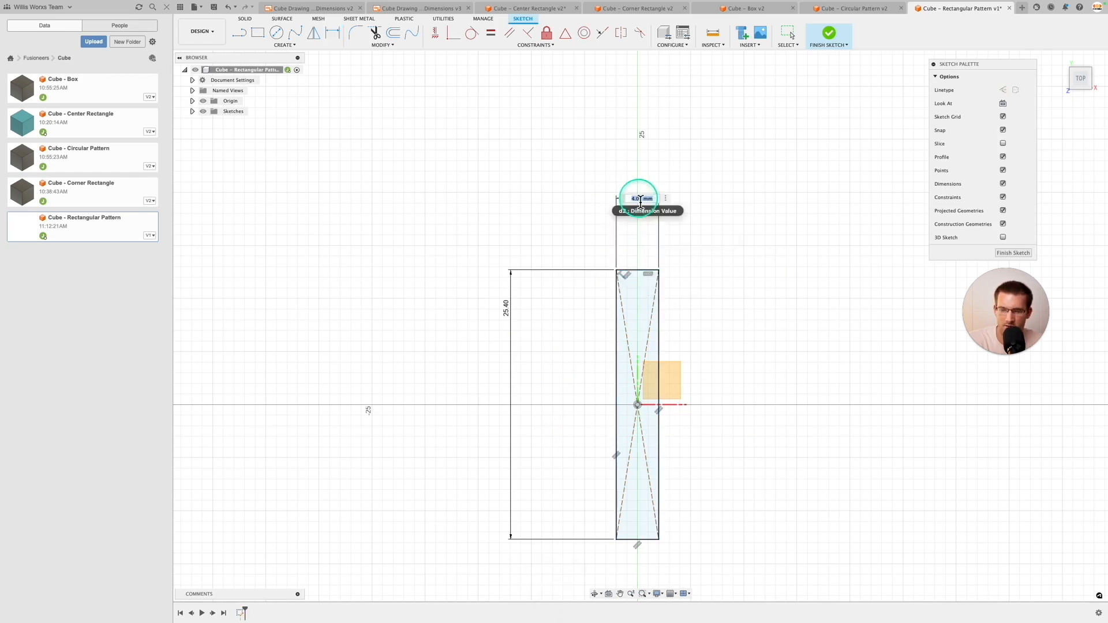
pyautogui.write('25.4/9')
pyautogui.press('Return')
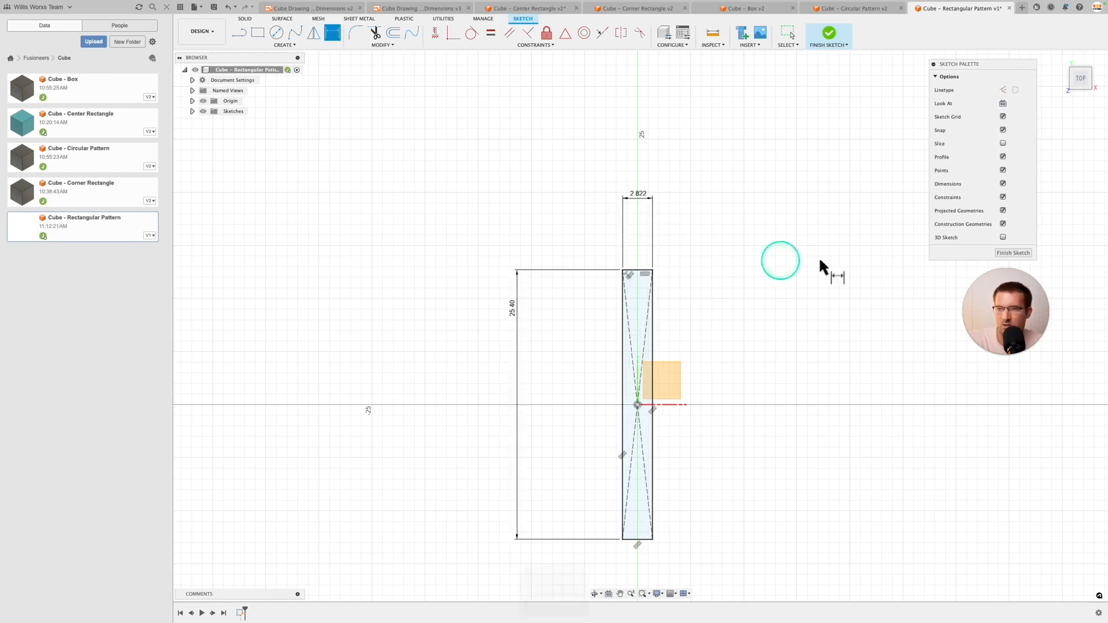
pyautogui.click(1014, 253)
# Step: Extrude the rectangle as a new body, symmetric about the sketch plane, with a whole-length distance of 25.4 mm
pyautogui.moveTo(685, 235)
pyautogui.keyDown('shift'); pyautogui.mouseDown(button='middle')
pyautogui.moveTo(668, 230)
pyautogui.moveTo(748, 362)
pyautogui.moveTo(714, 287)
pyautogui.mouseUp(button='middle'); pyautogui.keyUp('shift')
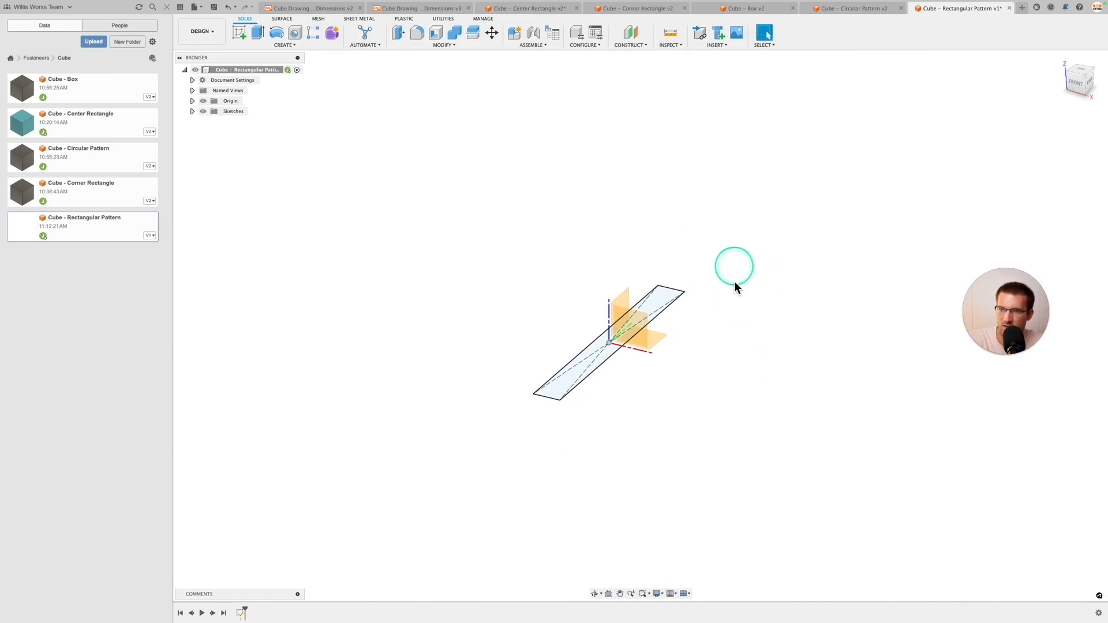
pyautogui.press('e')
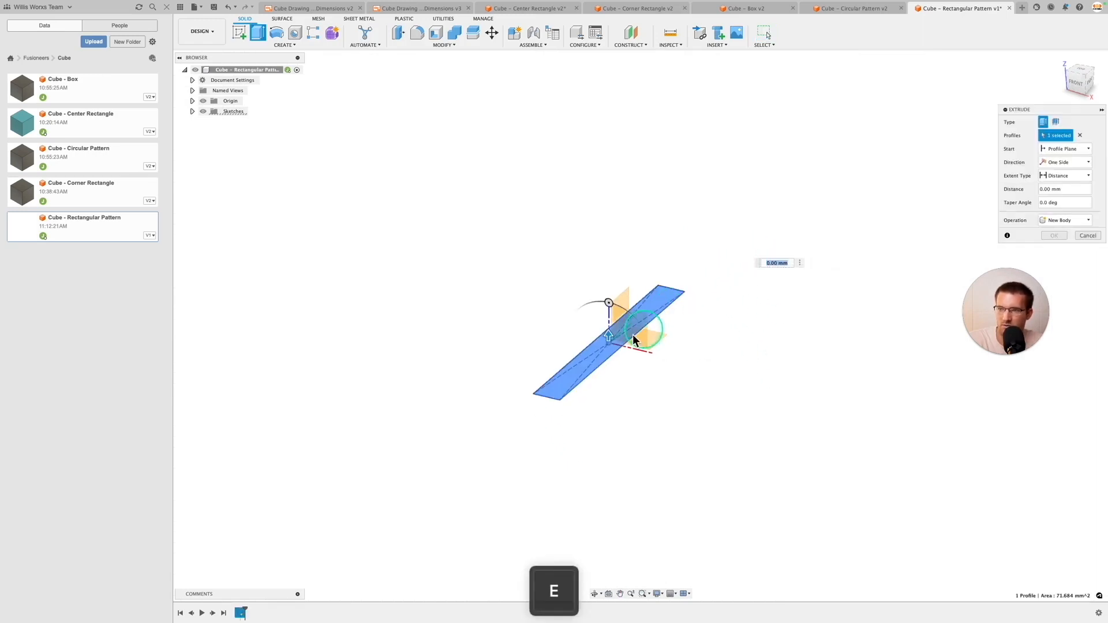
pyautogui.moveTo(613, 344); pyautogui.dragTo(625, 240)
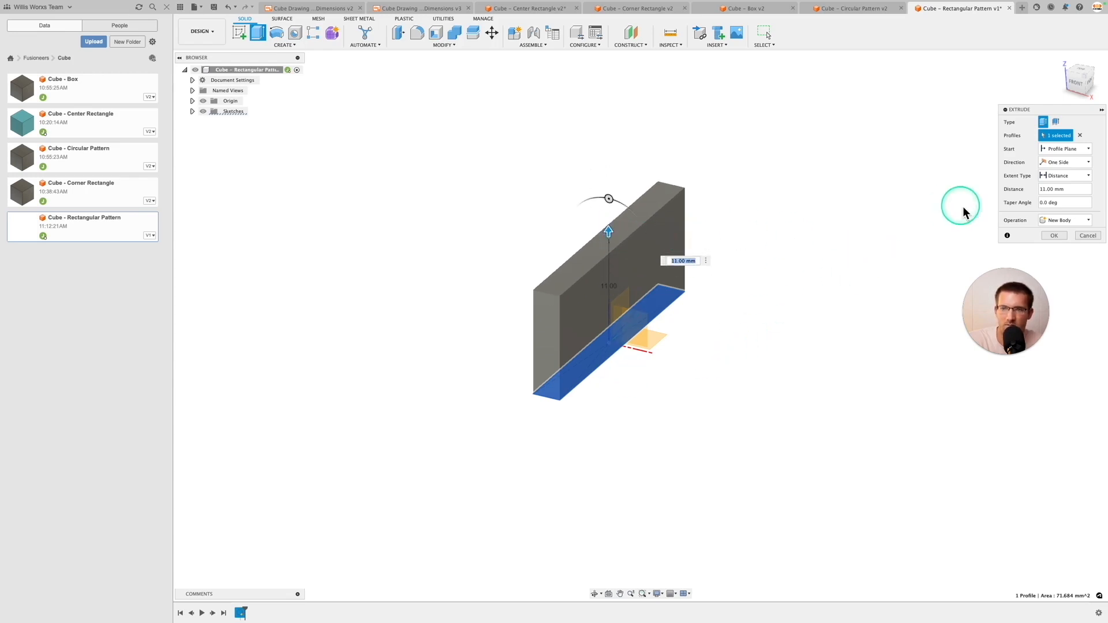
pyautogui.click(1087, 163)
pyautogui.click(1070, 194)
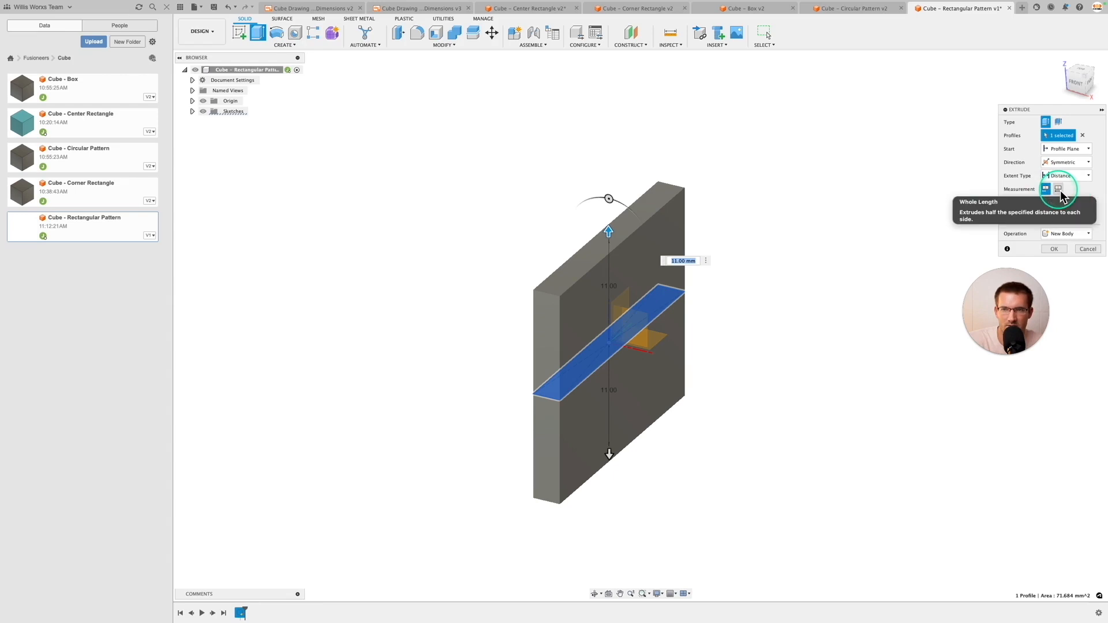
pyautogui.click(1058, 189)
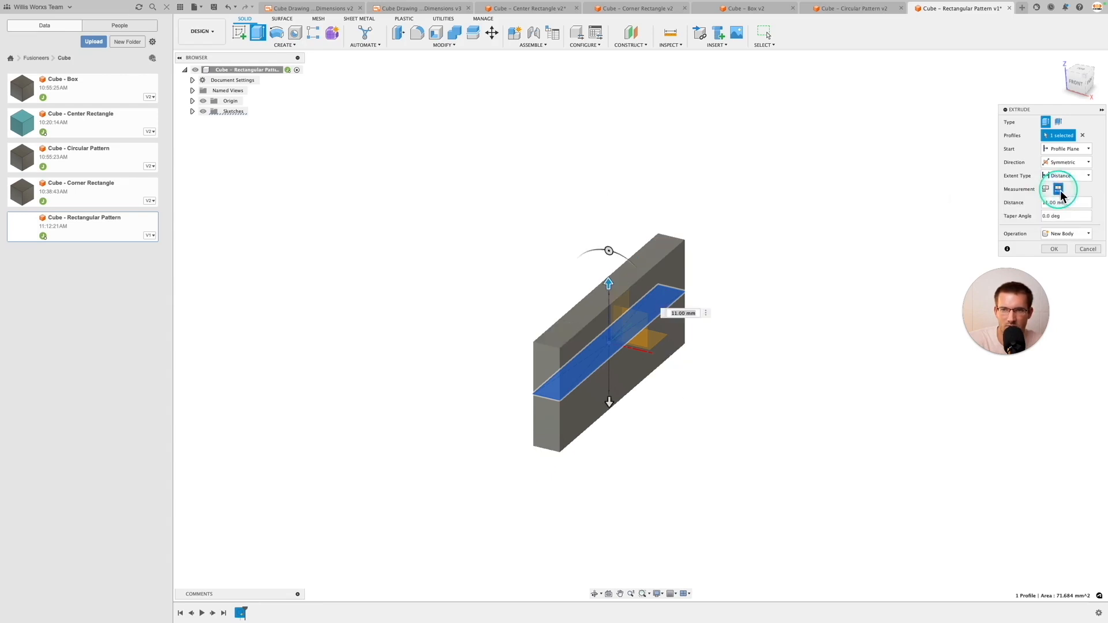
pyautogui.click(684, 314)
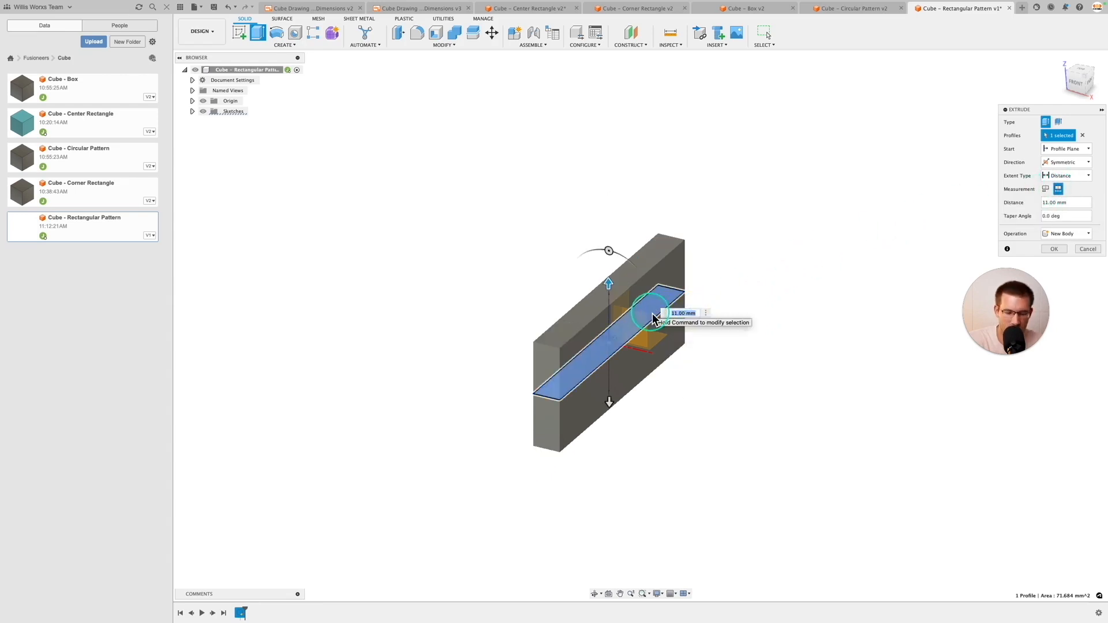
pyautogui.write('25.4')
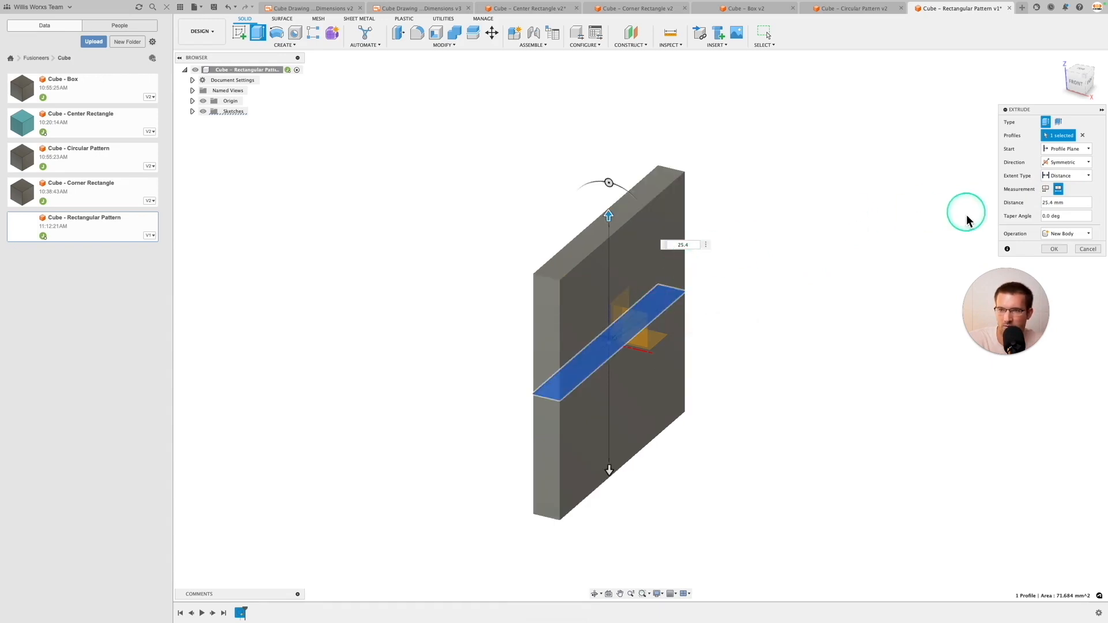
pyautogui.click(1046, 189)
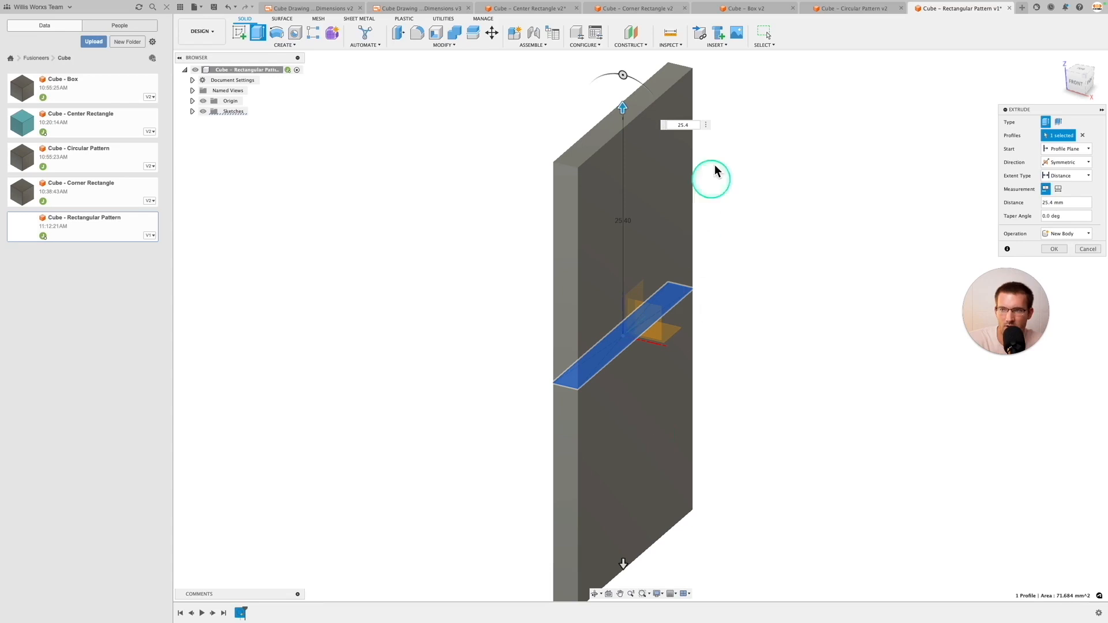
pyautogui.click(1060, 188)
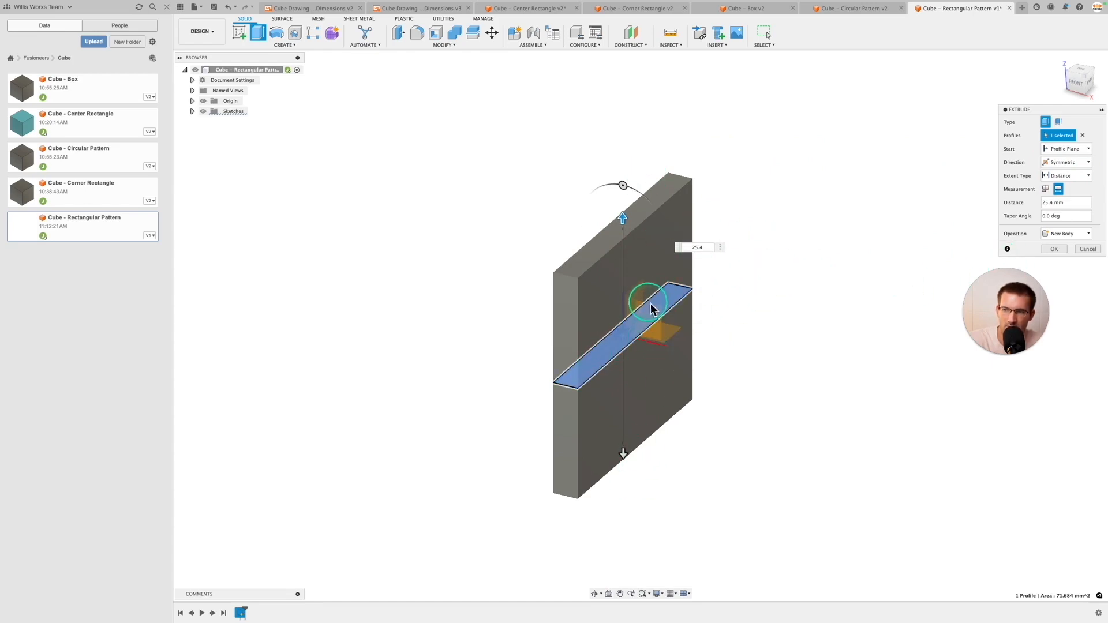
pyautogui.click(1053, 249)
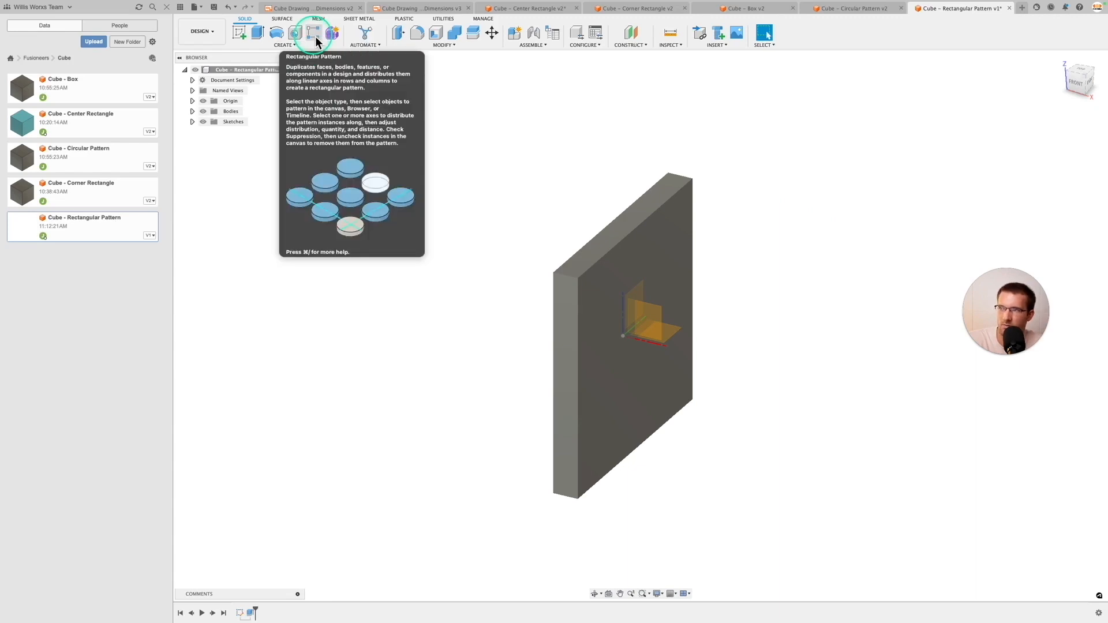
# Step: Start a rectangular pattern of the slab body along the red X axis, working from the front view
pyautogui.click(290, 50)
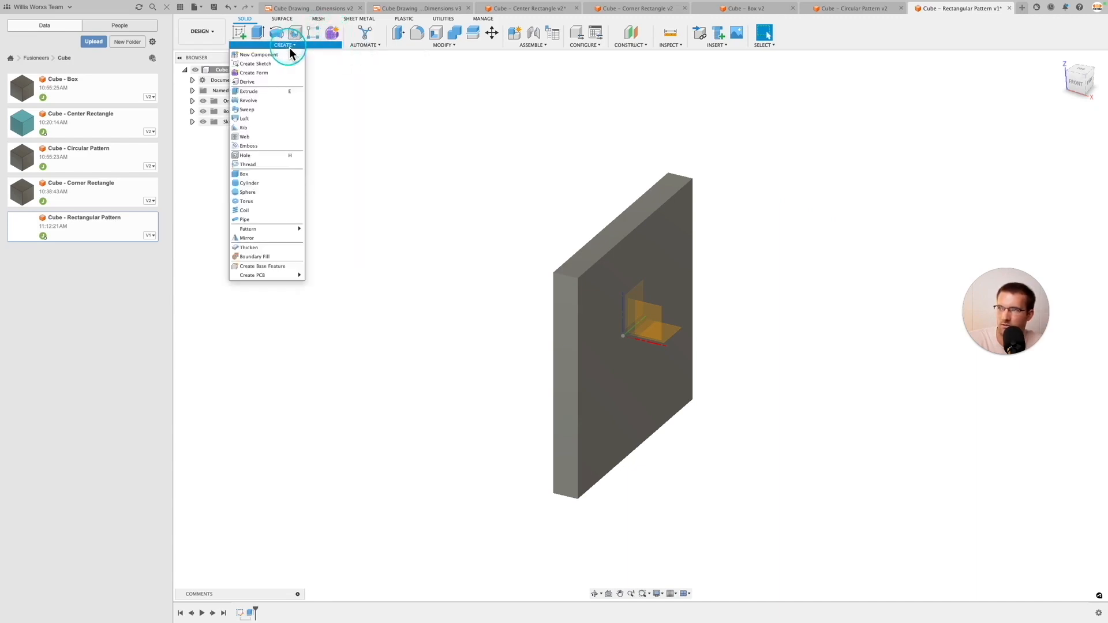
pyautogui.moveTo(279, 229)
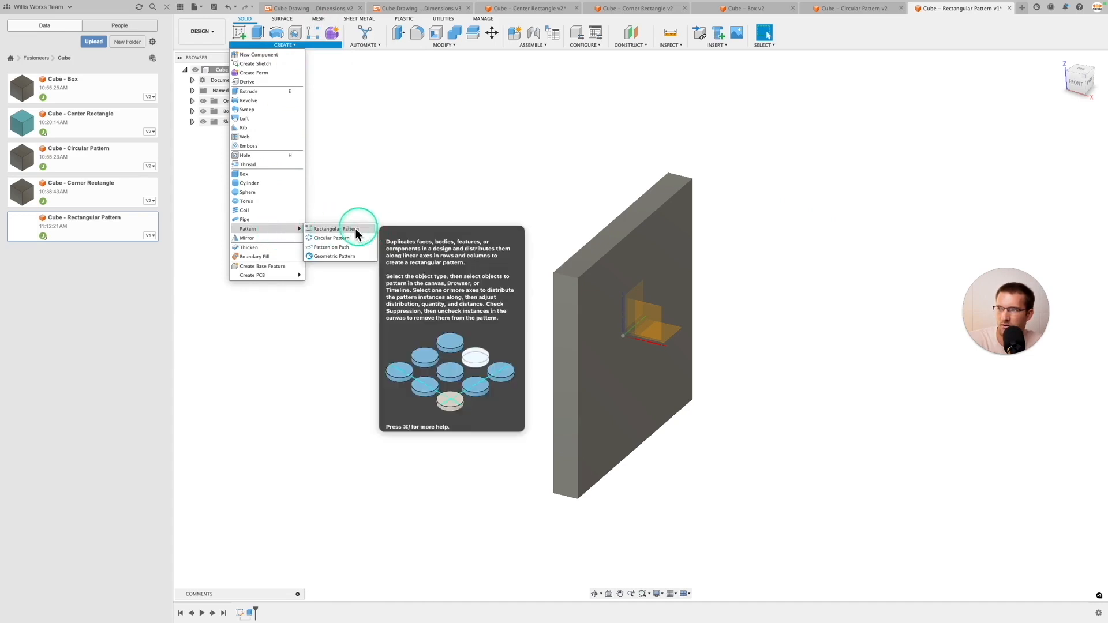
pyautogui.click(355, 230)
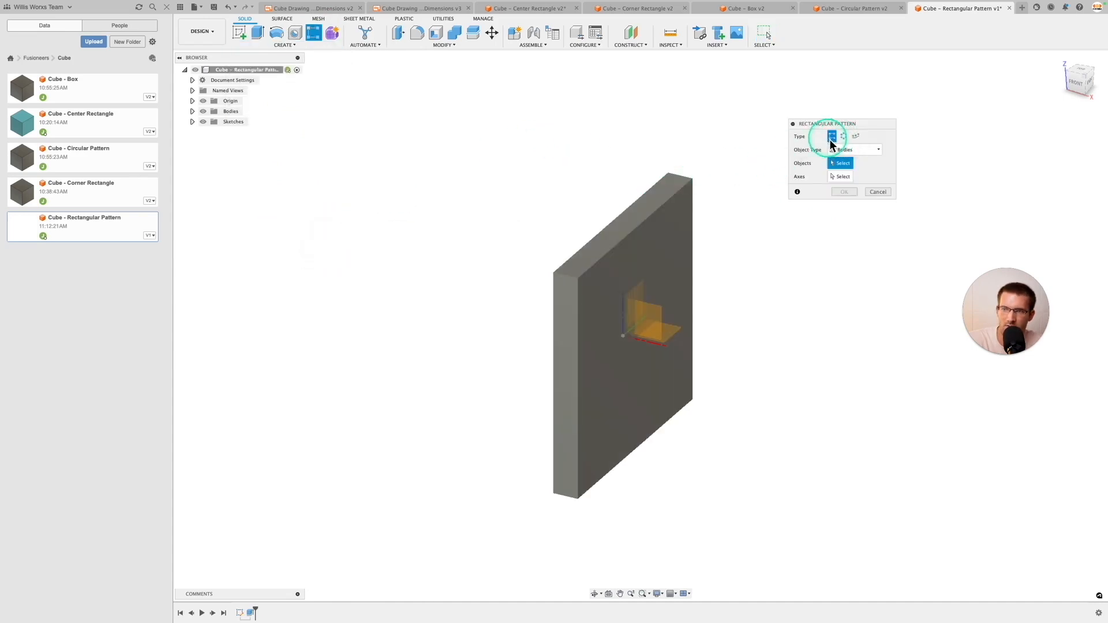
pyautogui.click(680, 214)
pyautogui.click(841, 182)
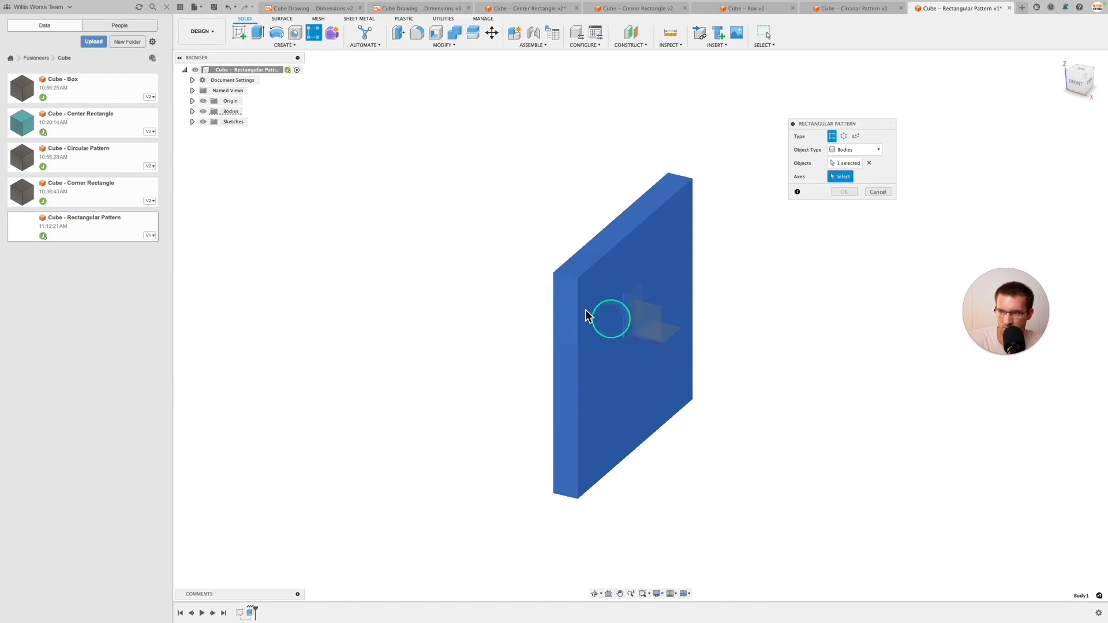
pyautogui.click(1072, 84)
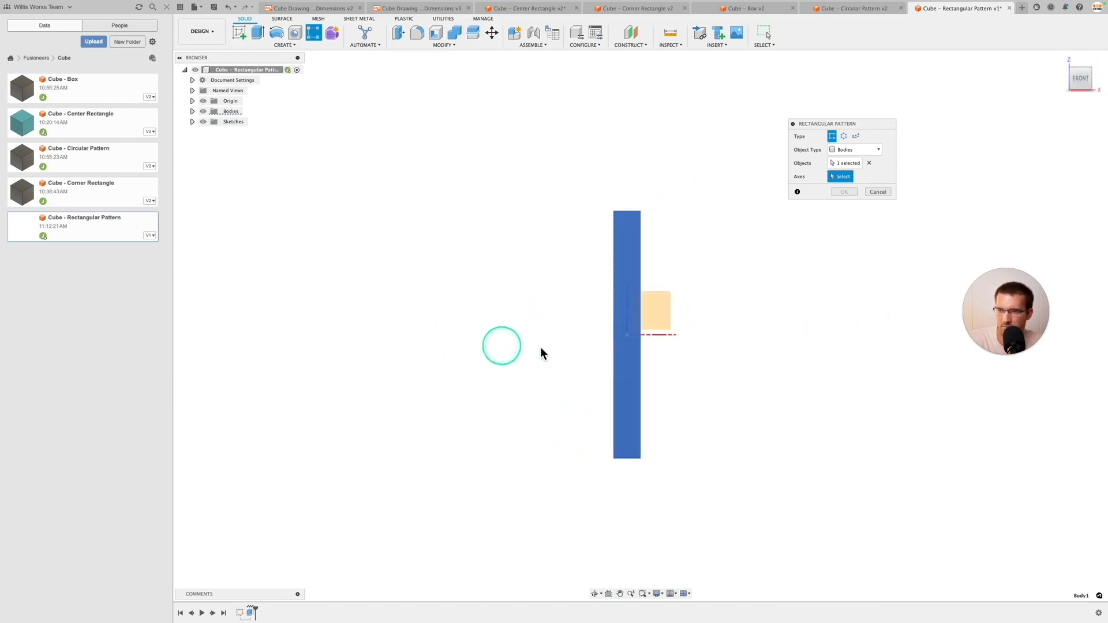
pyautogui.click(671, 341)
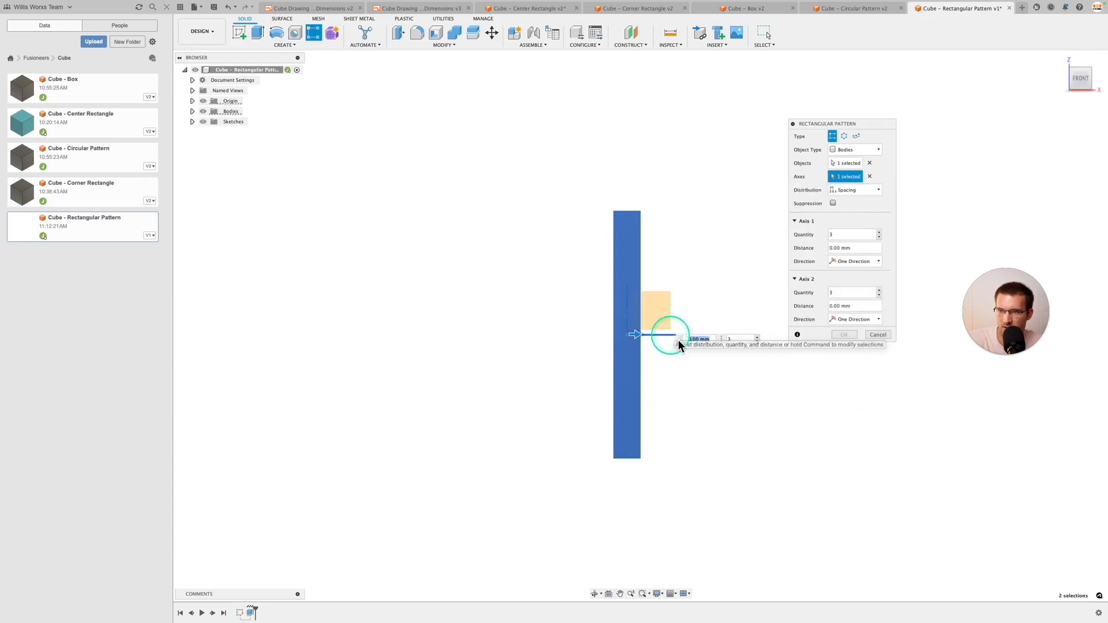
# Step: Try spacing the pattern copies 14 mm apart along the first axis and 37 mm apart along the second axis
pyautogui.moveTo(639, 341); pyautogui.dragTo(702, 363)
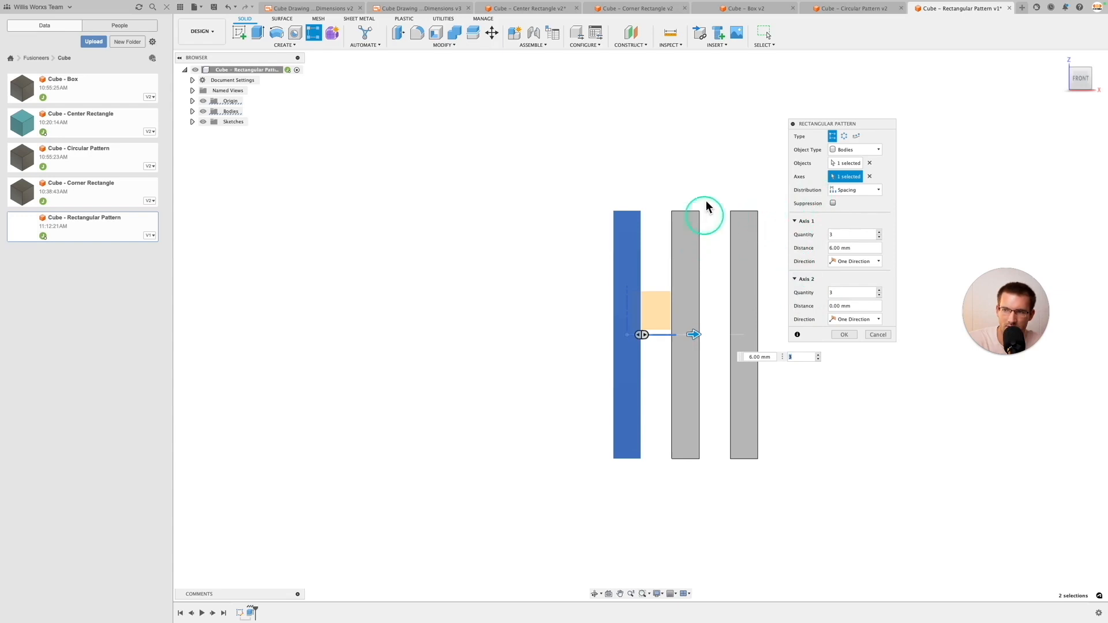
pyautogui.click(1064, 61)
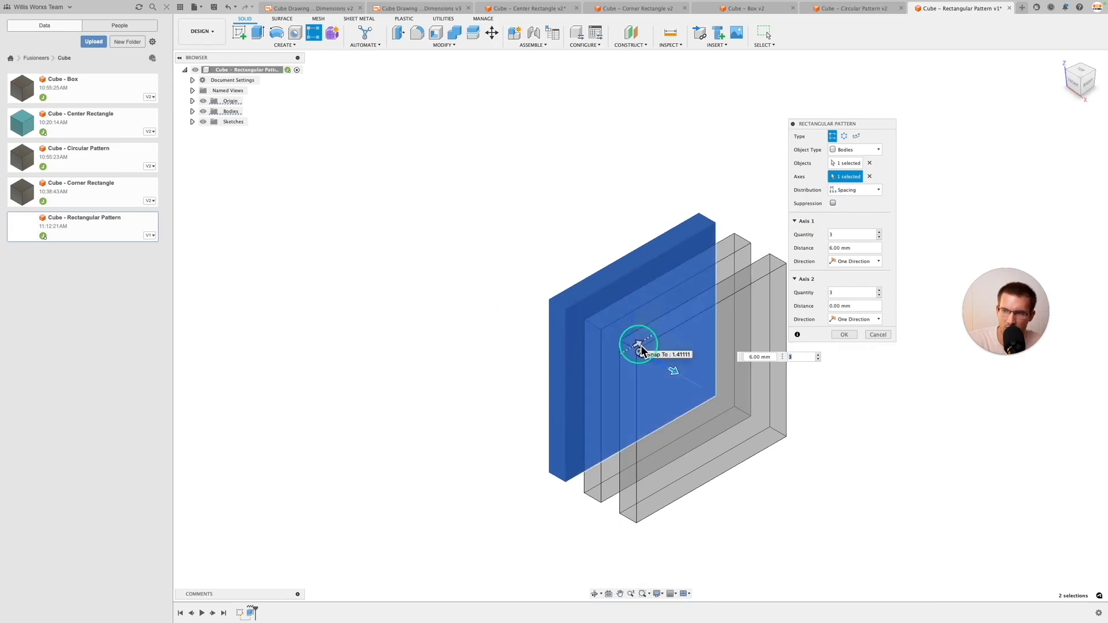
pyautogui.moveTo(641, 351); pyautogui.dragTo(860, 236)
pyautogui.scroll(-3, 694, 461)
pyautogui.moveTo(694, 461); pyautogui.dragTo(673, 465, button='middle')
pyautogui.moveTo(621, 446); pyautogui.dragTo(634, 448)
pyautogui.moveTo(791, 465); pyautogui.dragTo(765, 438, button='middle')
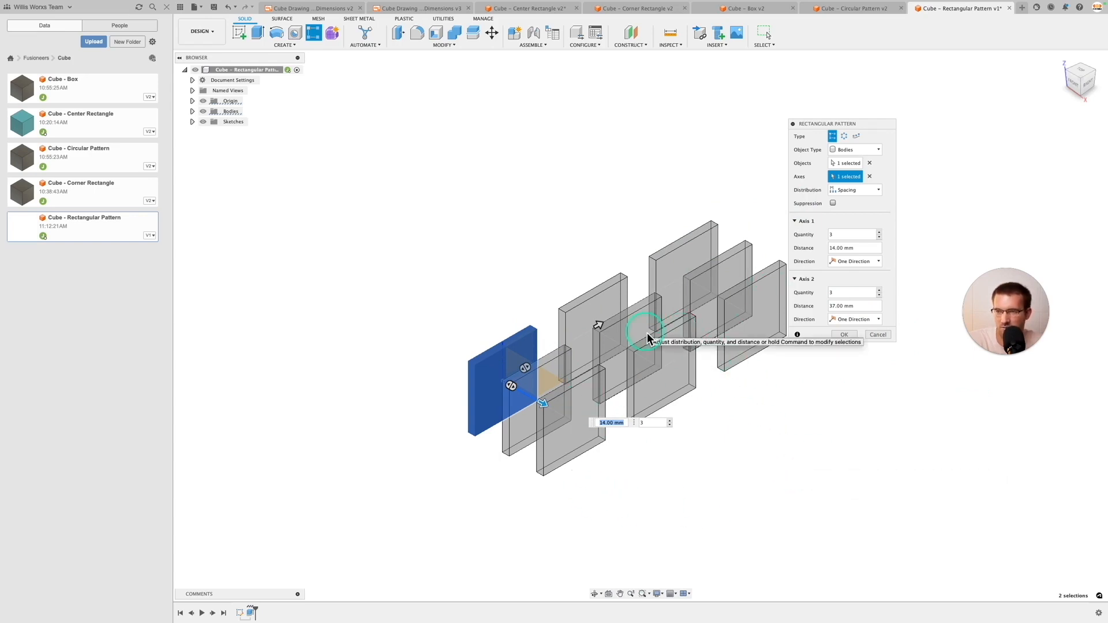
# Step: Set the pattern's second-axis quantity to 1 and its first-axis distance to 9 mm
pyautogui.click(597, 327)
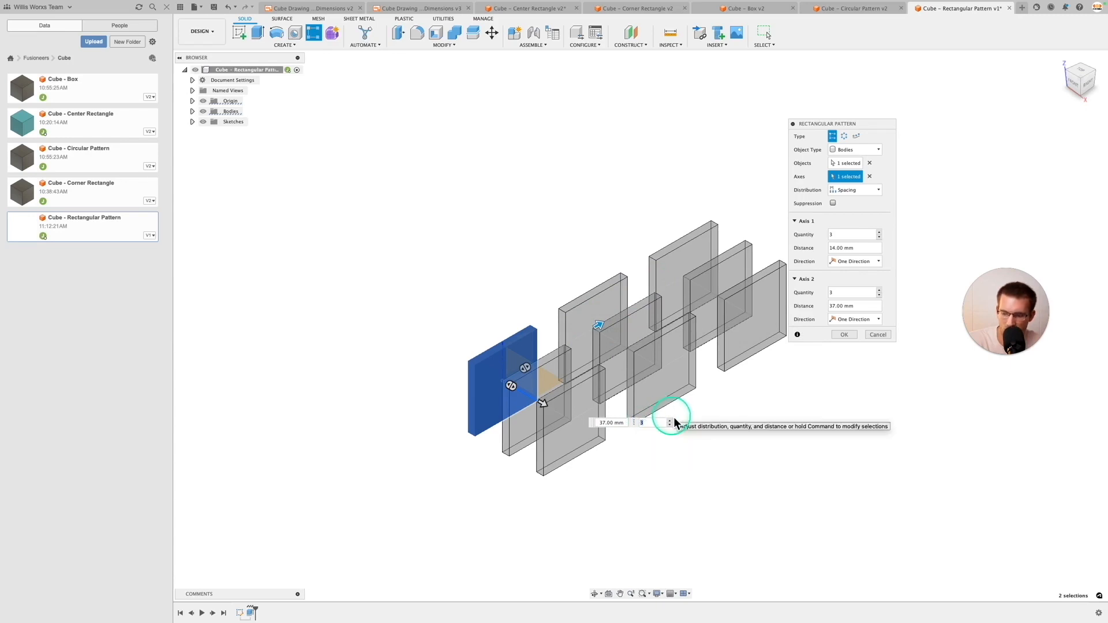
pyautogui.write('1')
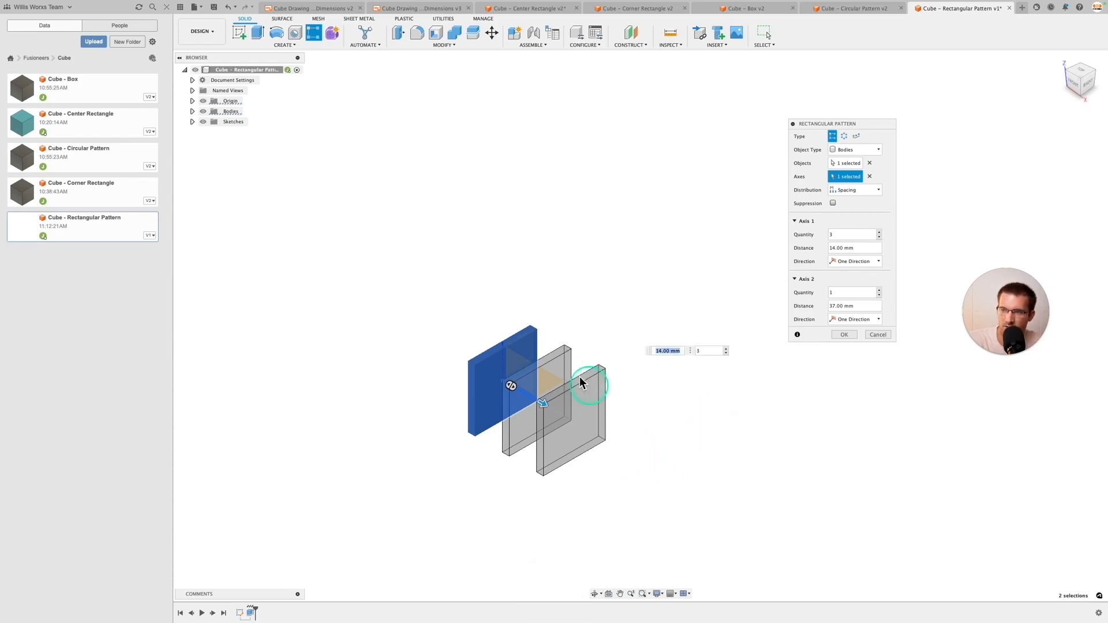
pyautogui.click(542, 403)
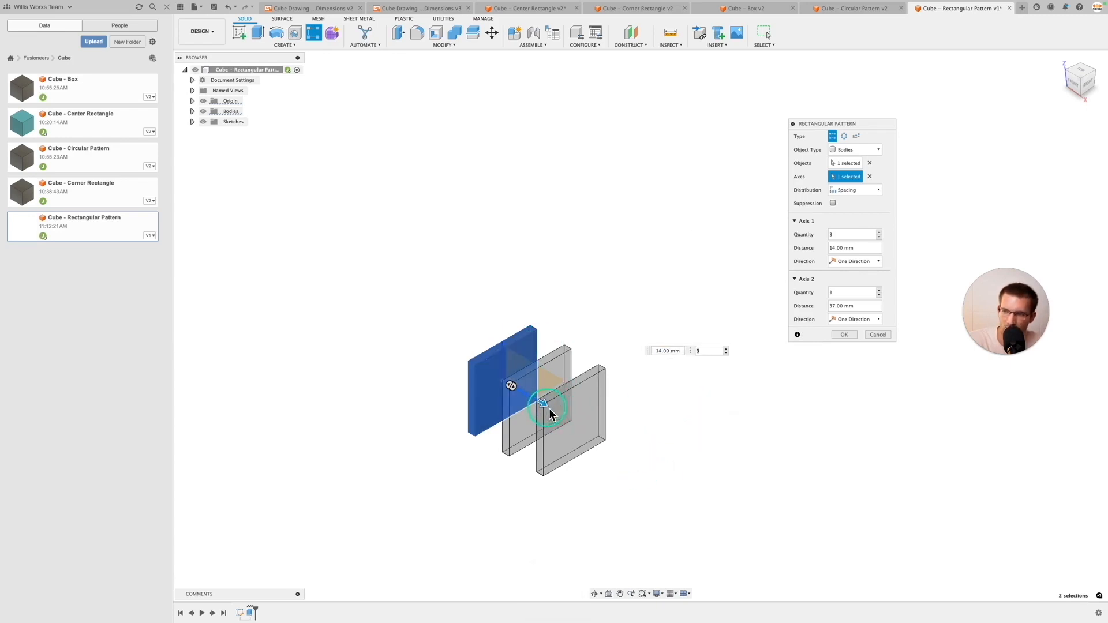
pyautogui.moveTo(561, 413); pyautogui.dragTo(528, 399)
pyautogui.moveTo(659, 358); pyautogui.dragTo(742, 346, button='middle')
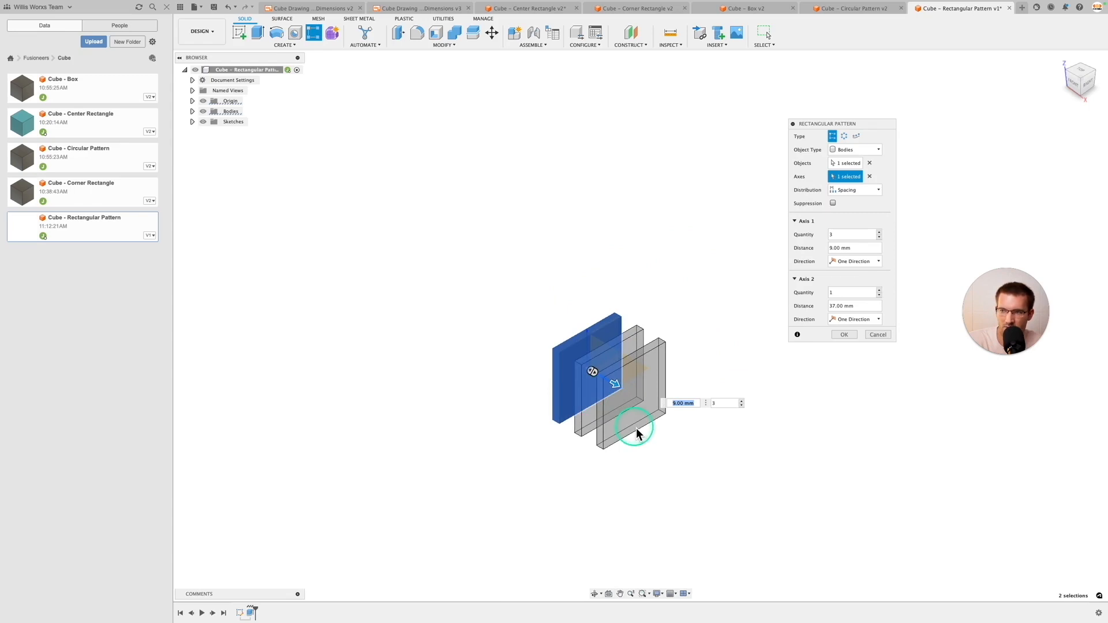
# Step: Collapse the Axis 2 settings and review the pattern's distribution options, keeping Spacing
pyautogui.click(853, 261)
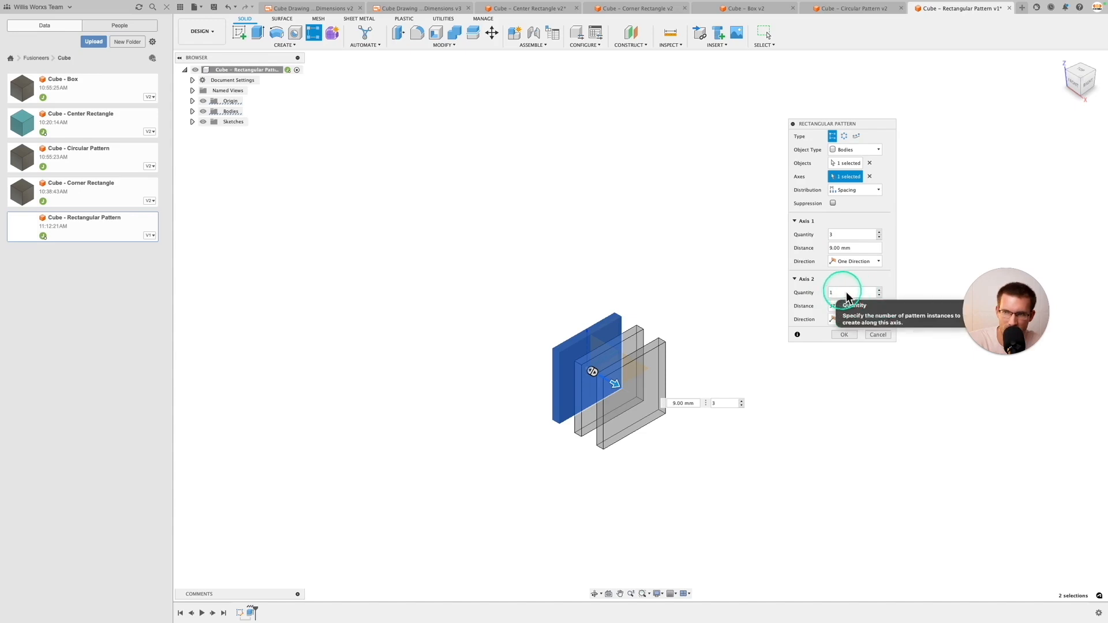
pyautogui.click(840, 292)
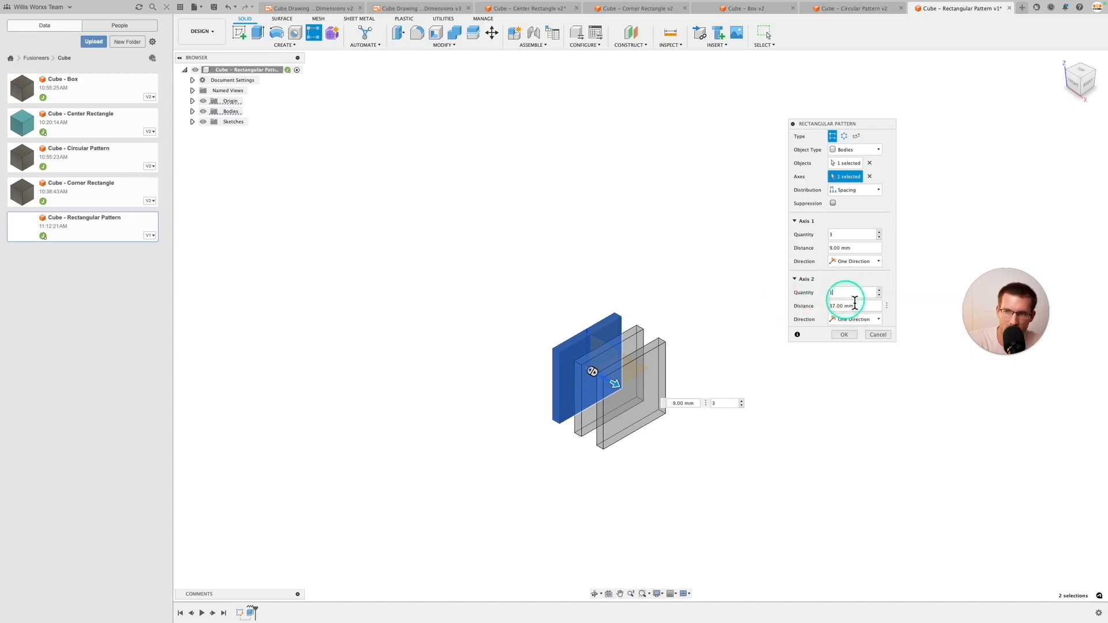
pyautogui.click(795, 279)
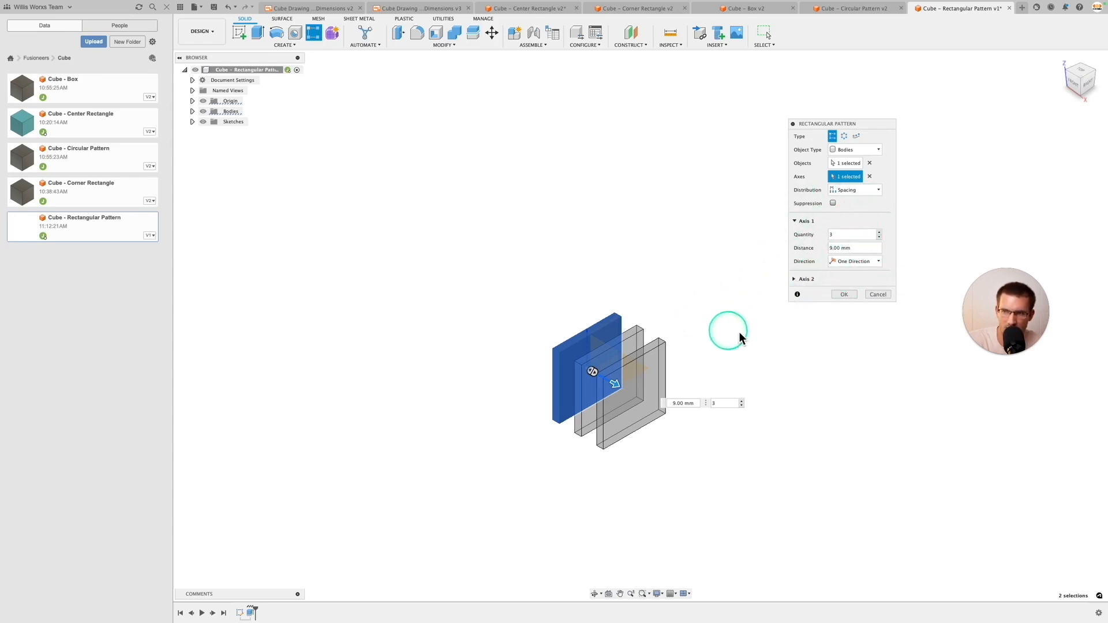
pyautogui.scroll(5, 668, 309)
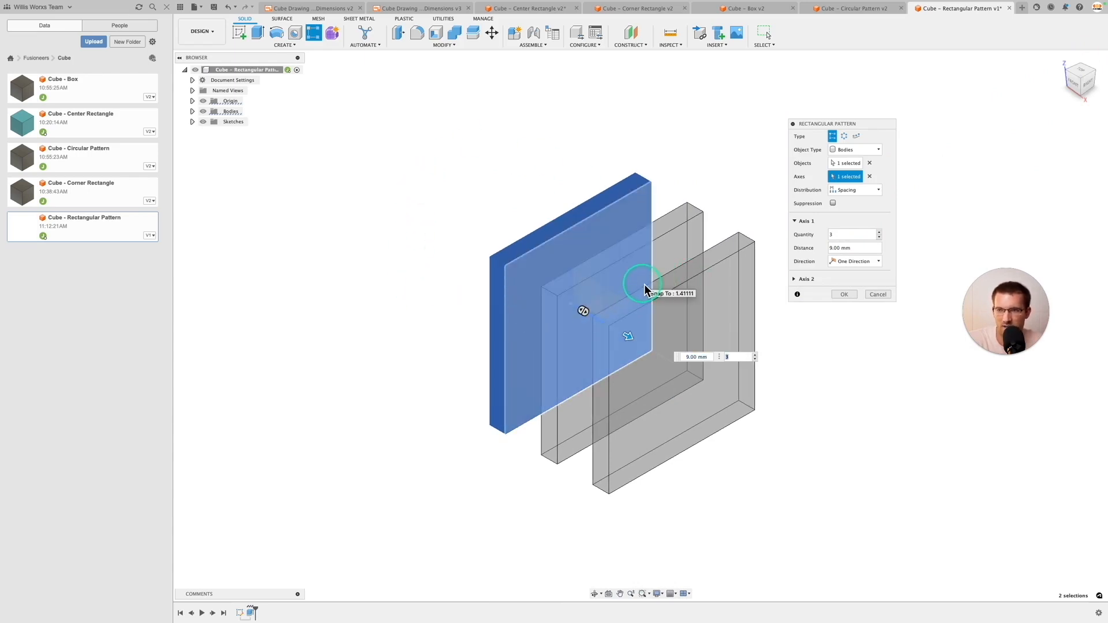
pyautogui.click(880, 195)
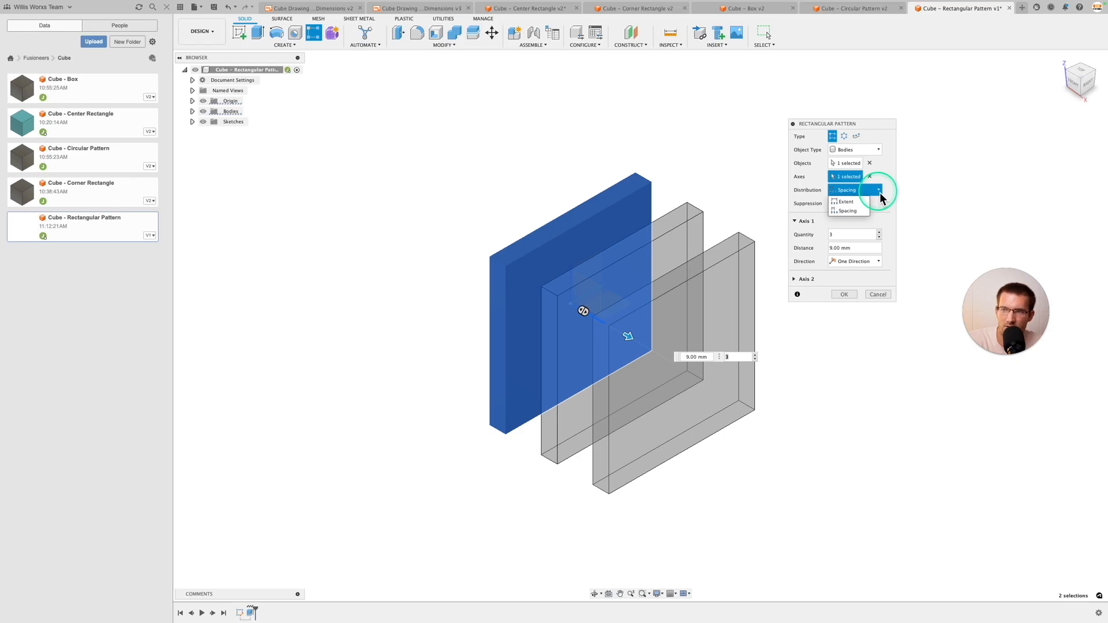
pyautogui.click(879, 196)
pyautogui.click(871, 196)
pyautogui.click(883, 205)
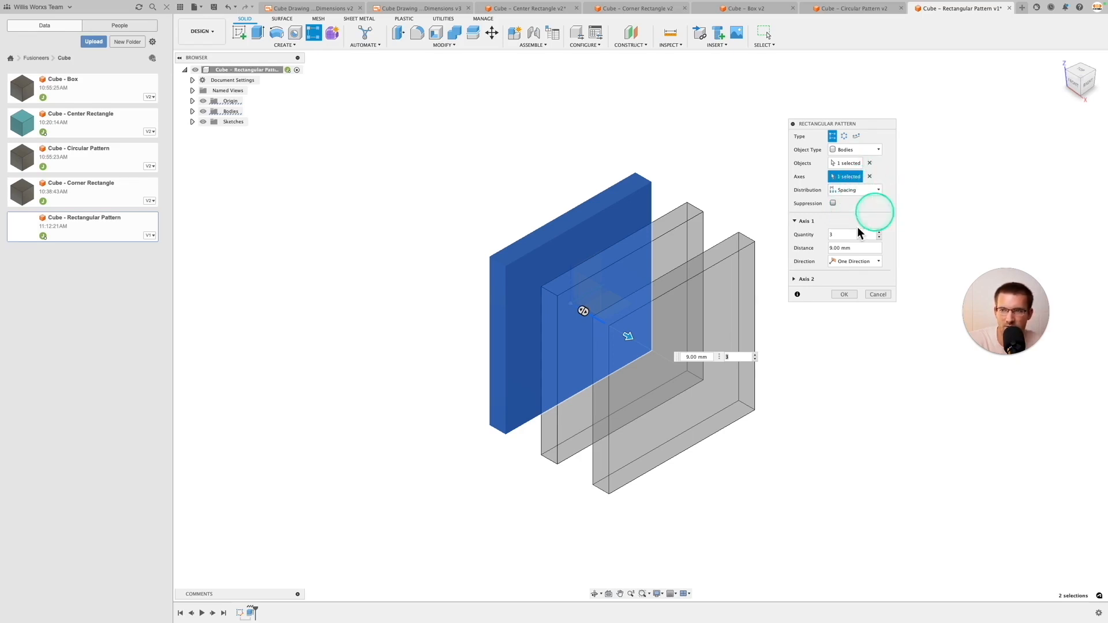
# Step: Set the first-axis distance to 25.4 / 9 mm and create the pattern
pyautogui.click(739, 357)
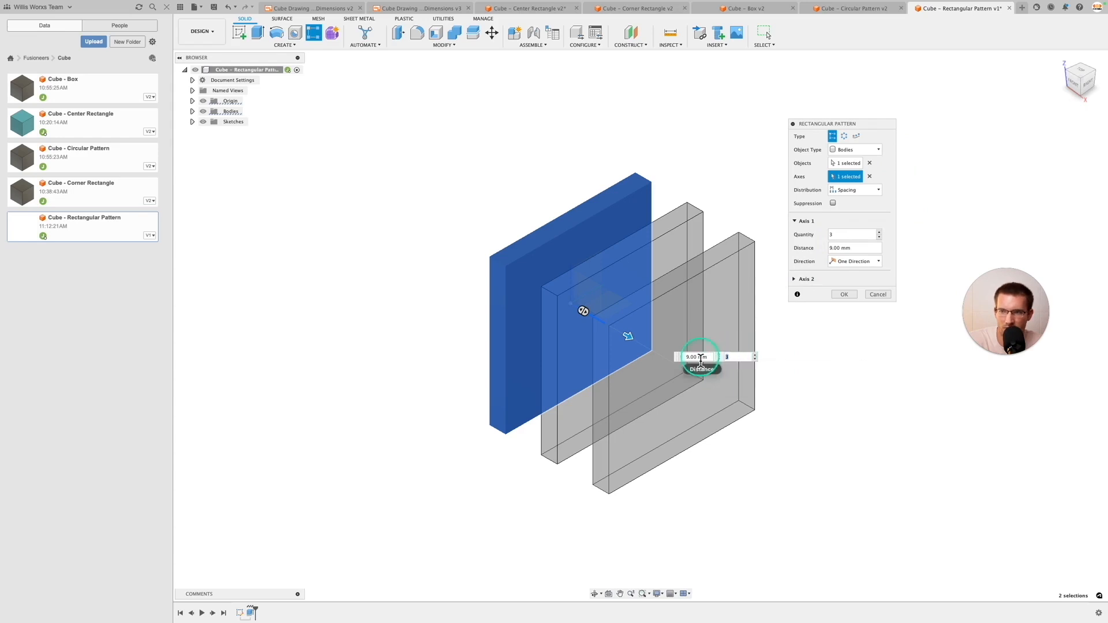
pyautogui.click(709, 358)
pyautogui.write('25.')
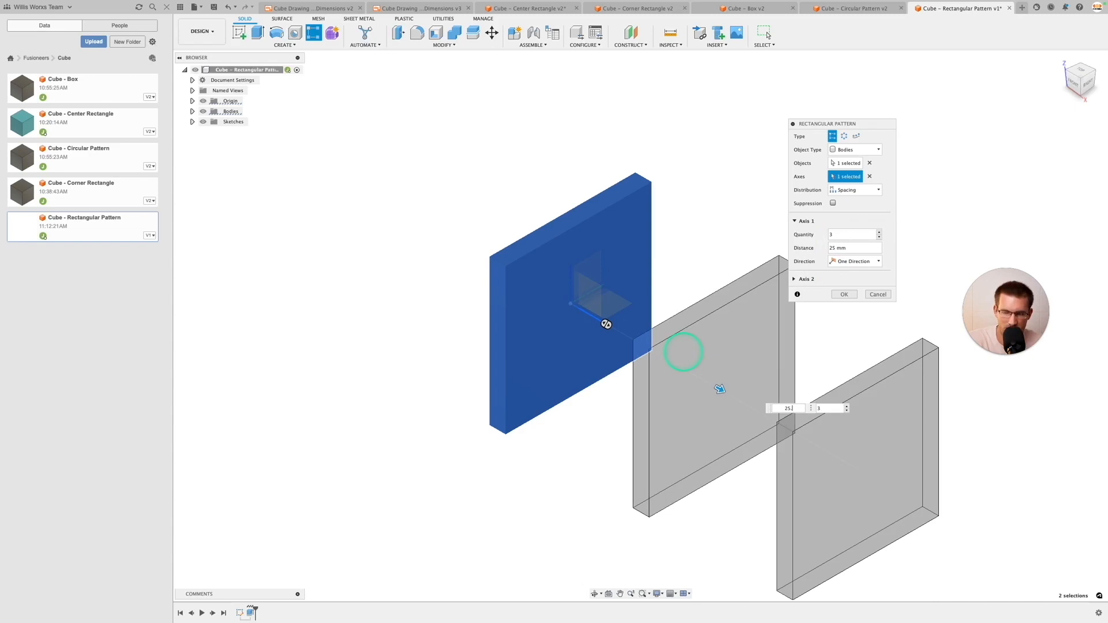
pyautogui.write('4 ')
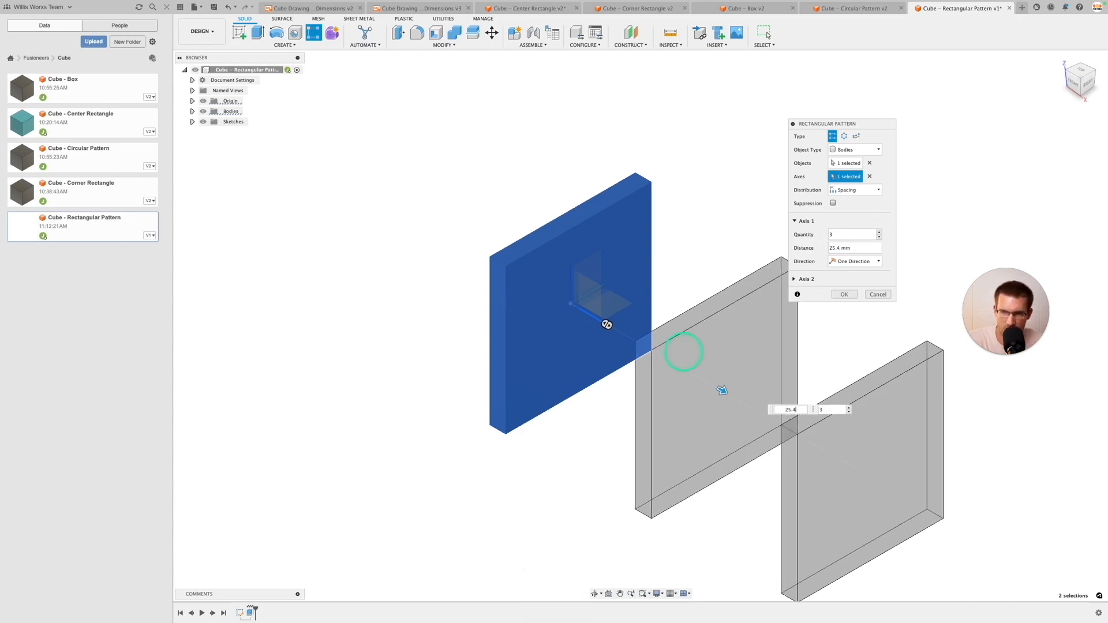
pyautogui.write('/ 9 ) * 1 mm')
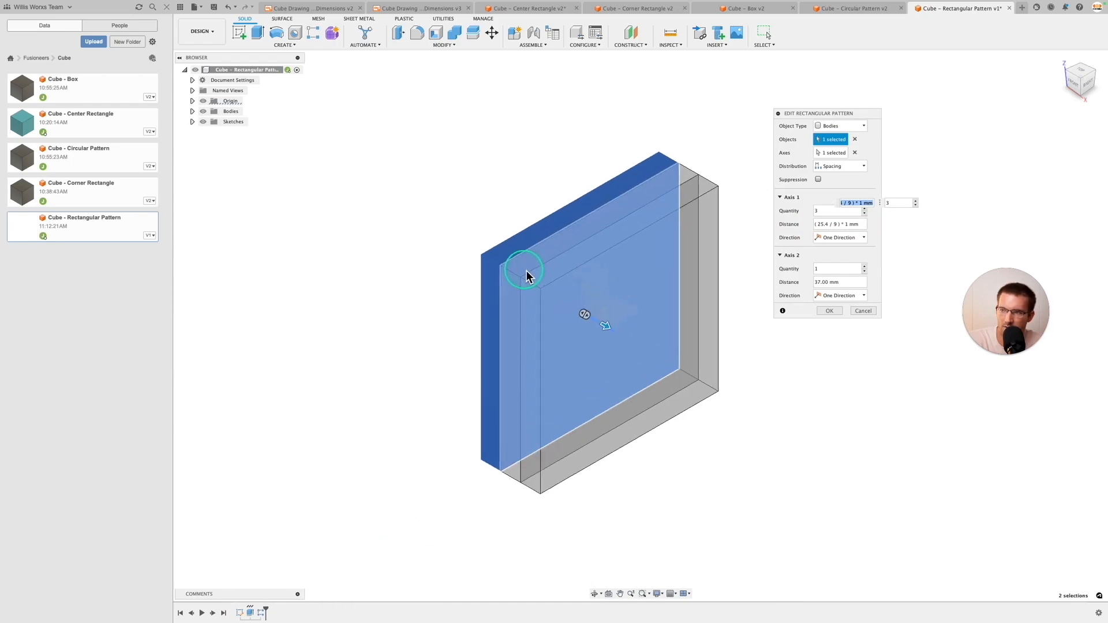
# Step: Inspect how the patterned slabs meet and set the first-axis quantity to 9
pyautogui.scroll(3, 526, 271)
pyautogui.scroll(5, 514, 285)
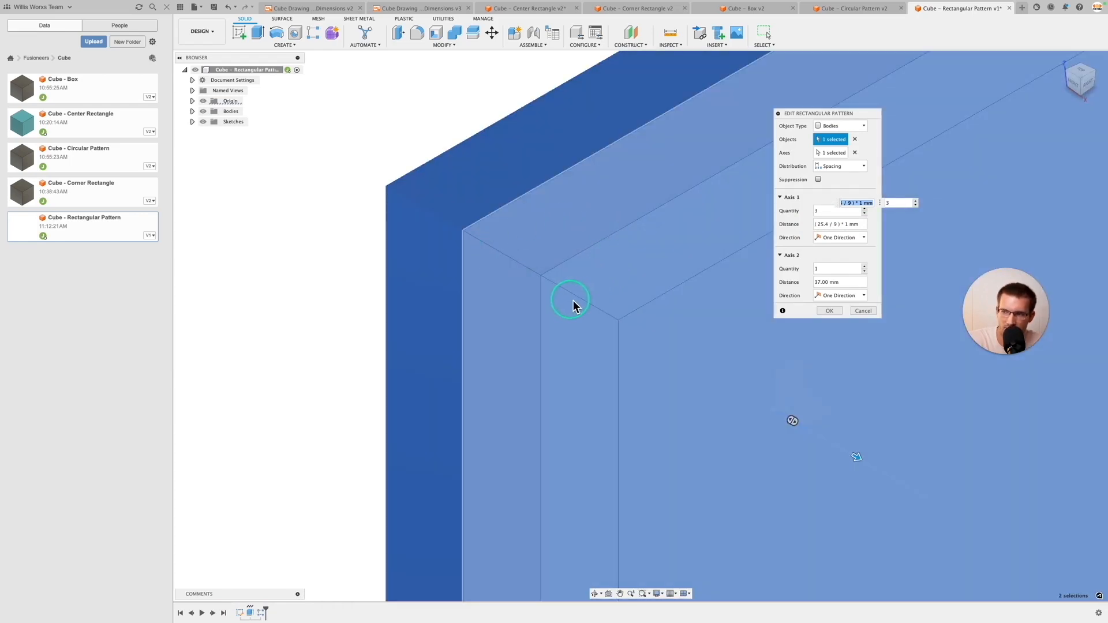
pyautogui.scroll(-5, 569, 303)
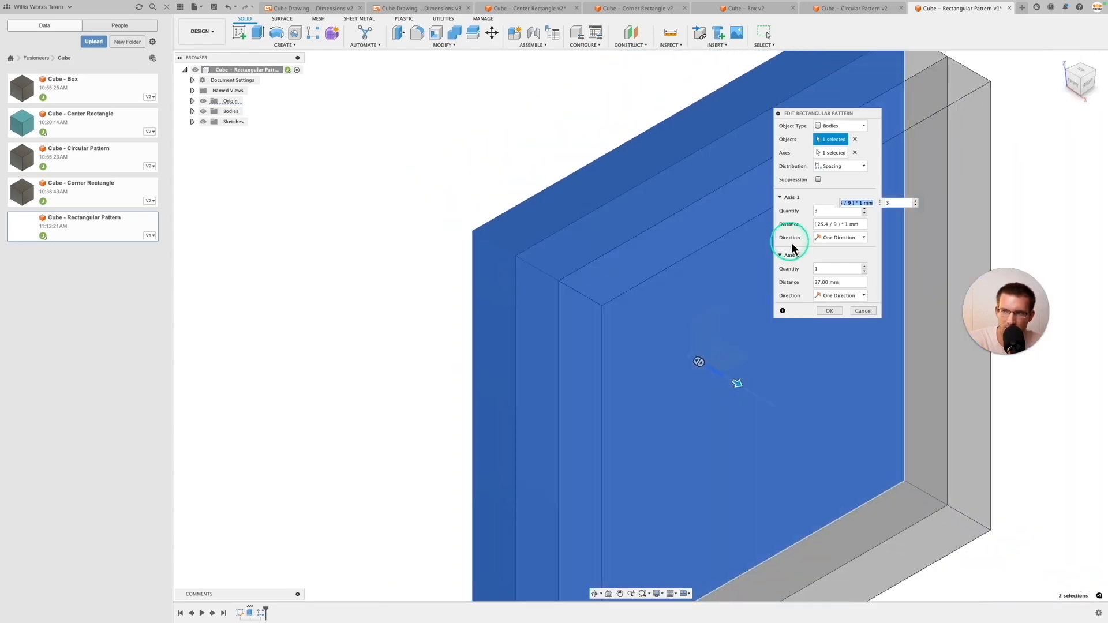
pyautogui.doubleClick(849, 210)
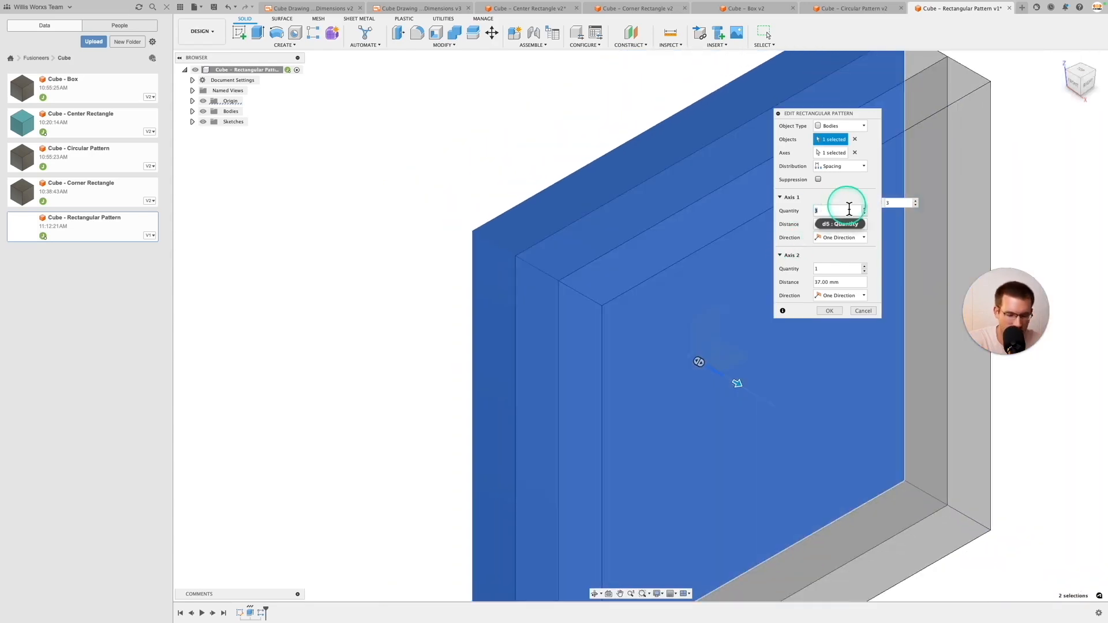
pyautogui.write('9')
pyautogui.scroll(-5, 692, 334)
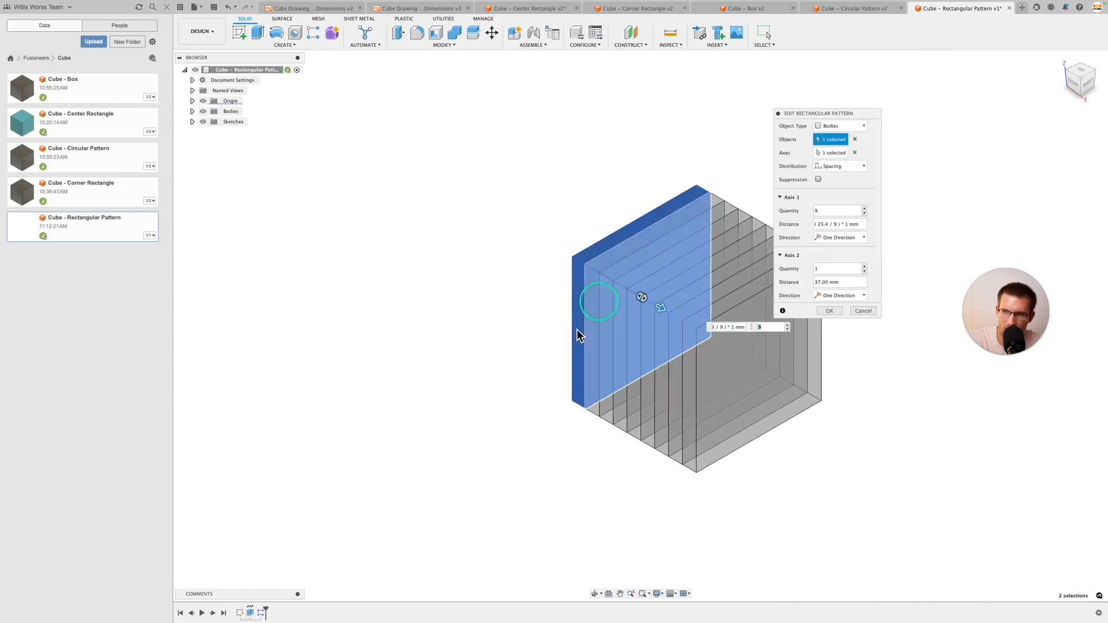
# Step: Make the first-axis direction Symmetric so the slabs spread to both sides of the original, and confirm the pattern
pyautogui.click(193, 102)
pyautogui.click(192, 102)
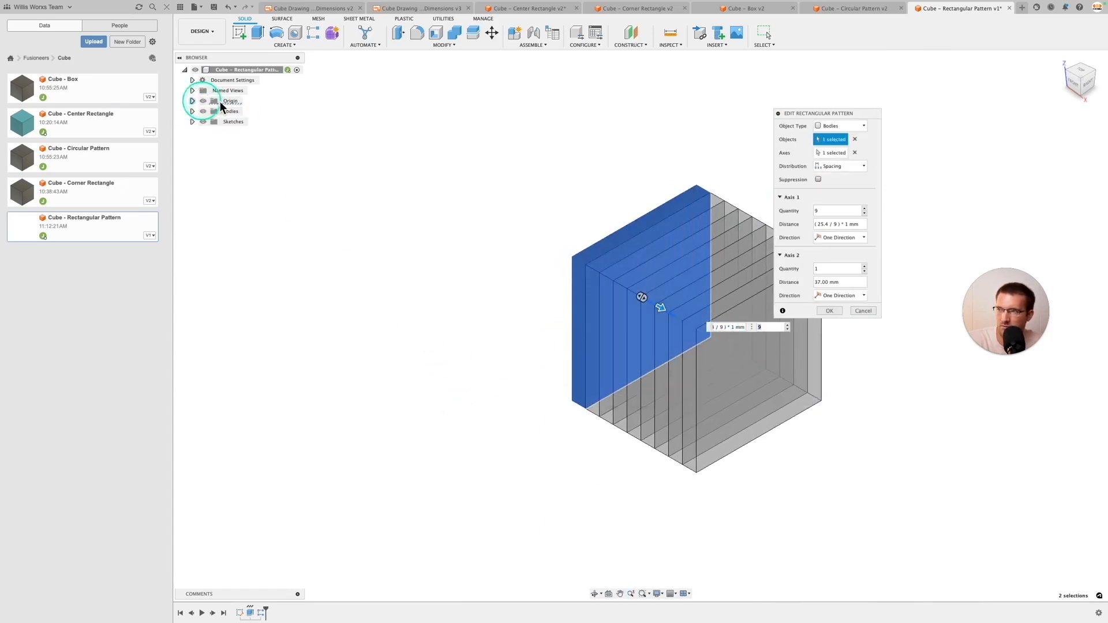
pyautogui.click(1075, 90)
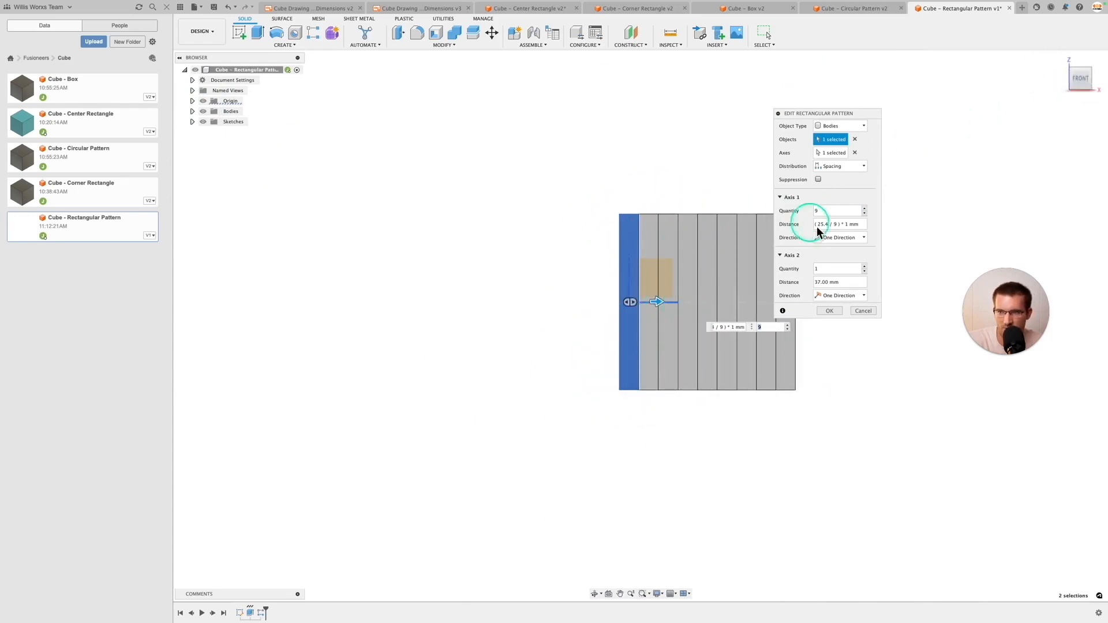
pyautogui.click(864, 238)
pyautogui.click(837, 258)
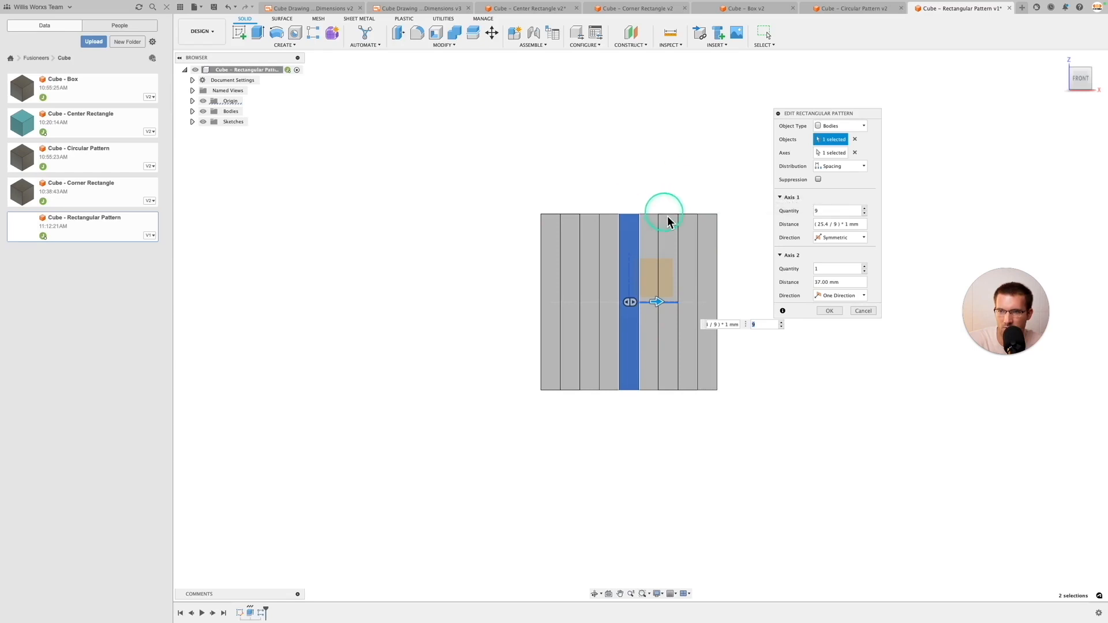
pyautogui.click(829, 311)
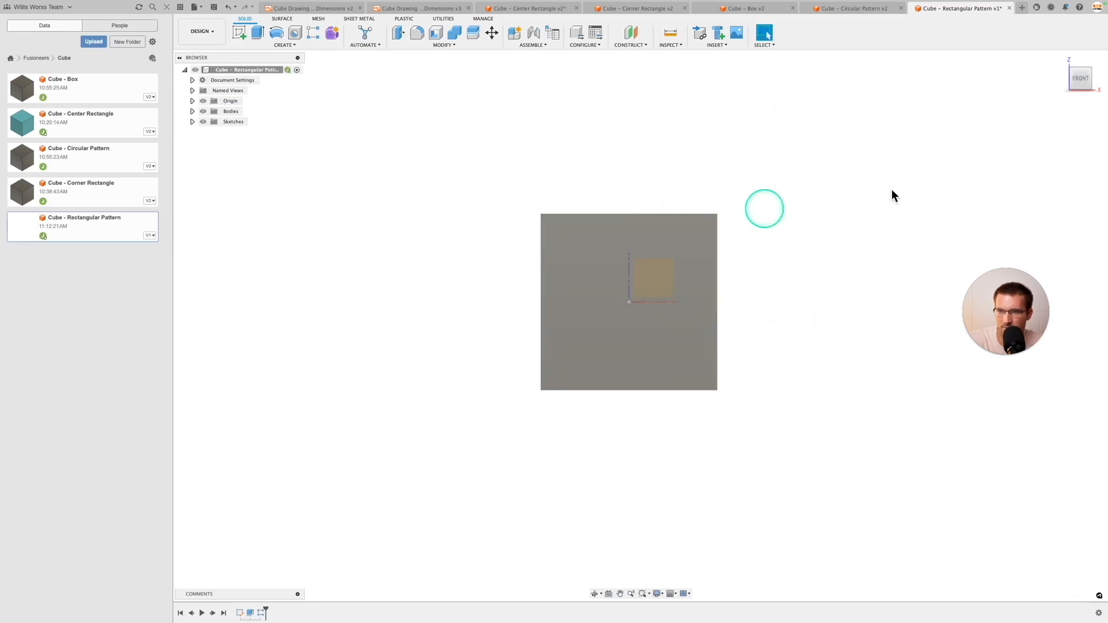
# Step: Reopen the rectangular pattern for editing, try the Extent distribution and switch back to Spacing
pyautogui.keyDown('shift'); pyautogui.moveTo(845, 192); pyautogui.dragTo(742, 267, button='middle'); pyautogui.keyUp('shift')
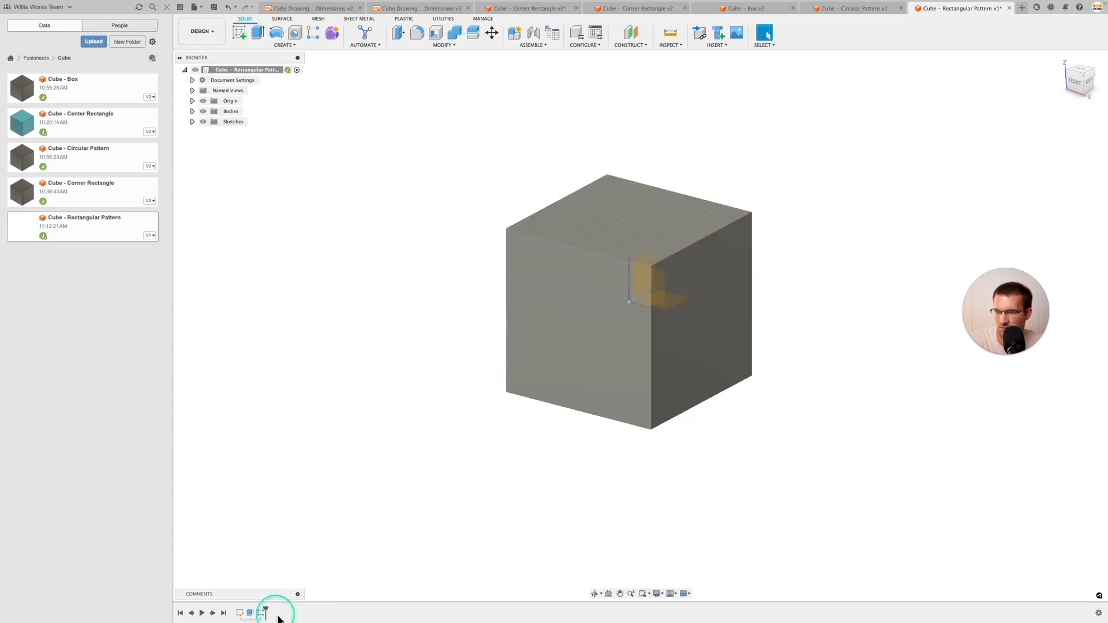
pyautogui.rightClick(261, 613)
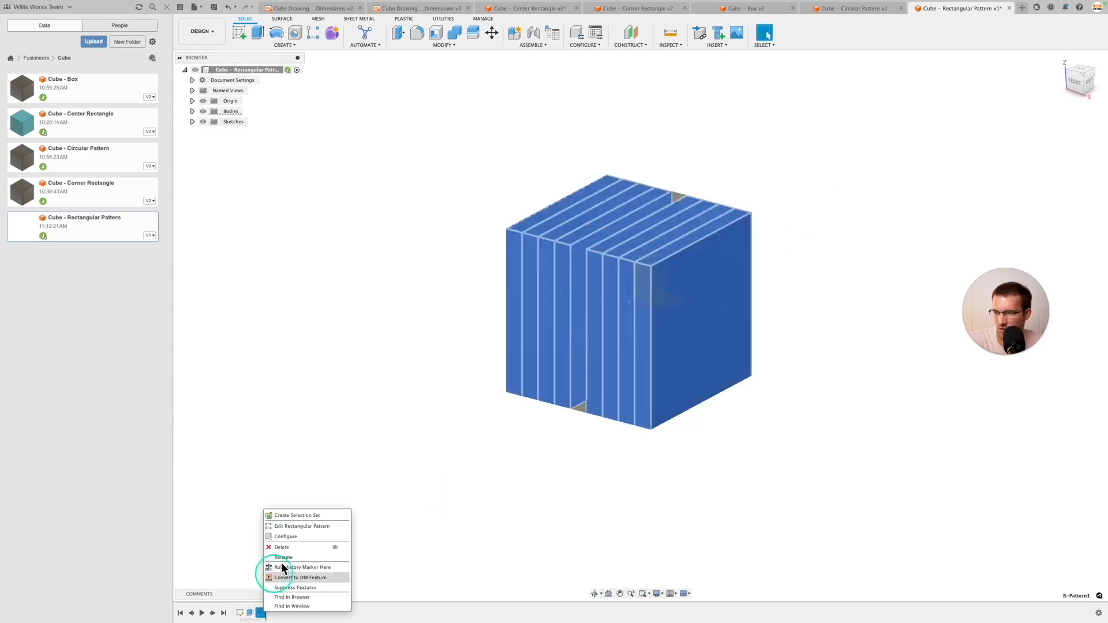
pyautogui.click(295, 526)
pyautogui.click(858, 168)
pyautogui.click(843, 182)
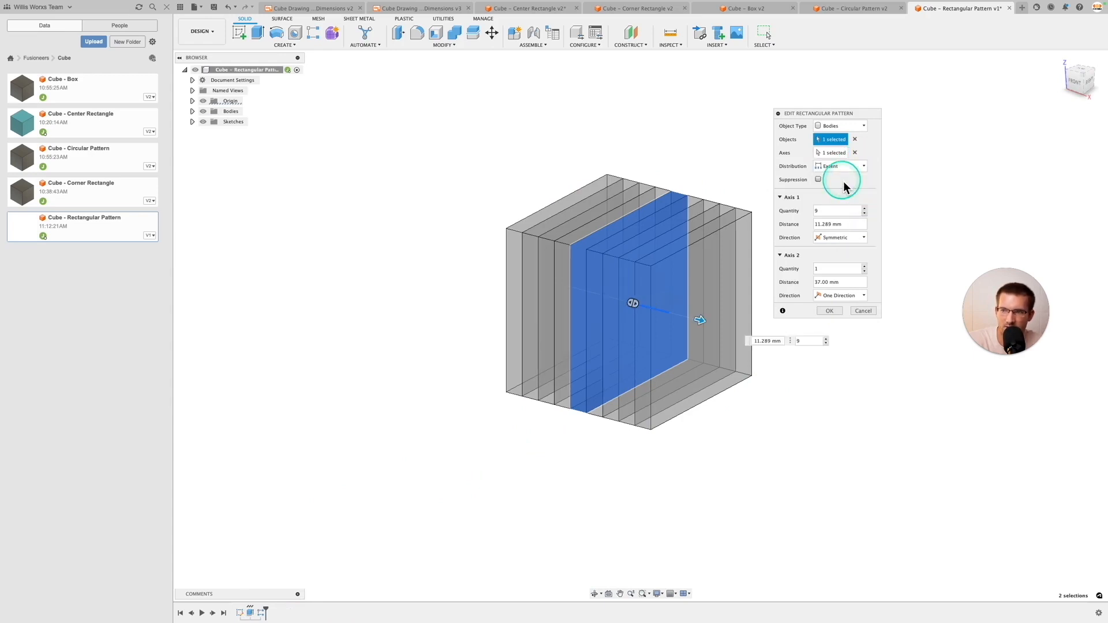
pyautogui.click(820, 225)
pyautogui.click(863, 166)
pyautogui.click(845, 189)
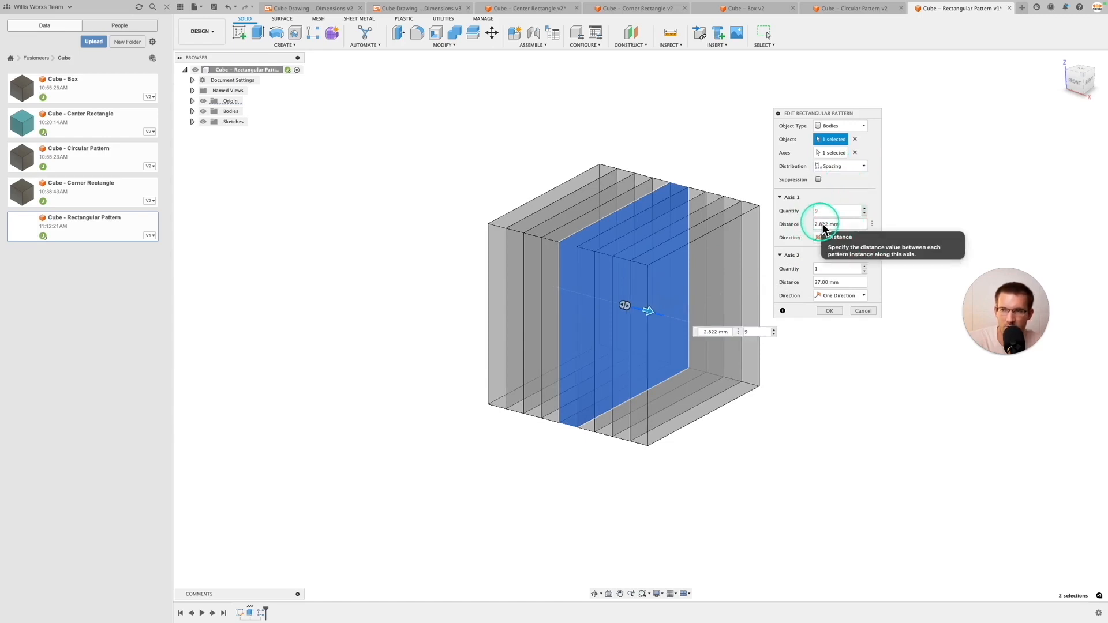
# Step: Try the Extent distribution with a first-axis distance of 125.4/9 mm and examine the gaps between the slabs
pyautogui.click(864, 165)
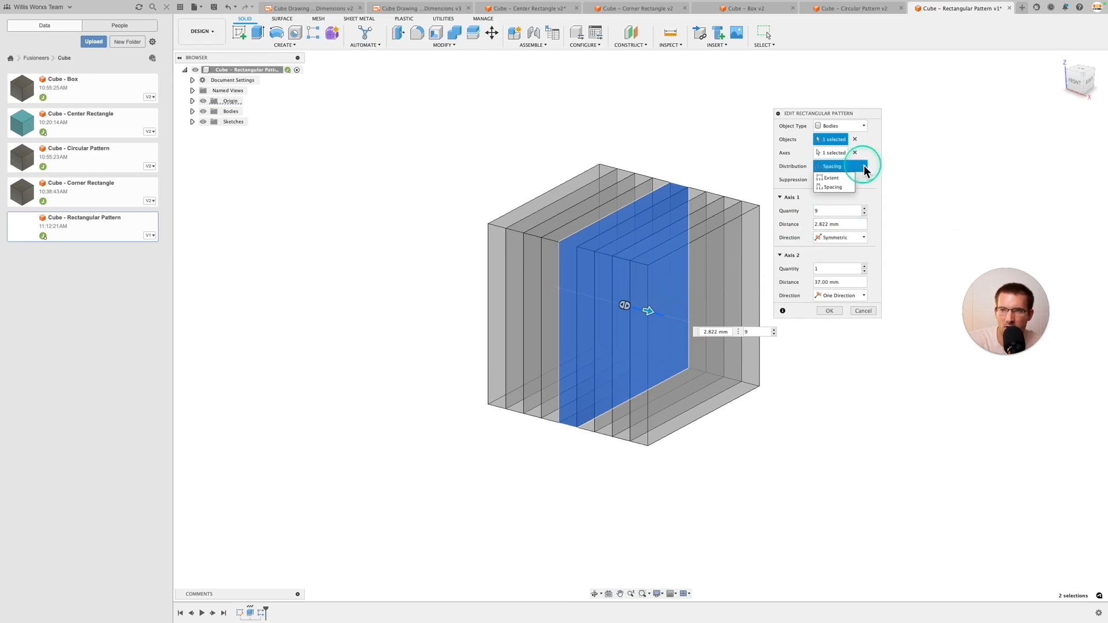
pyautogui.click(831, 179)
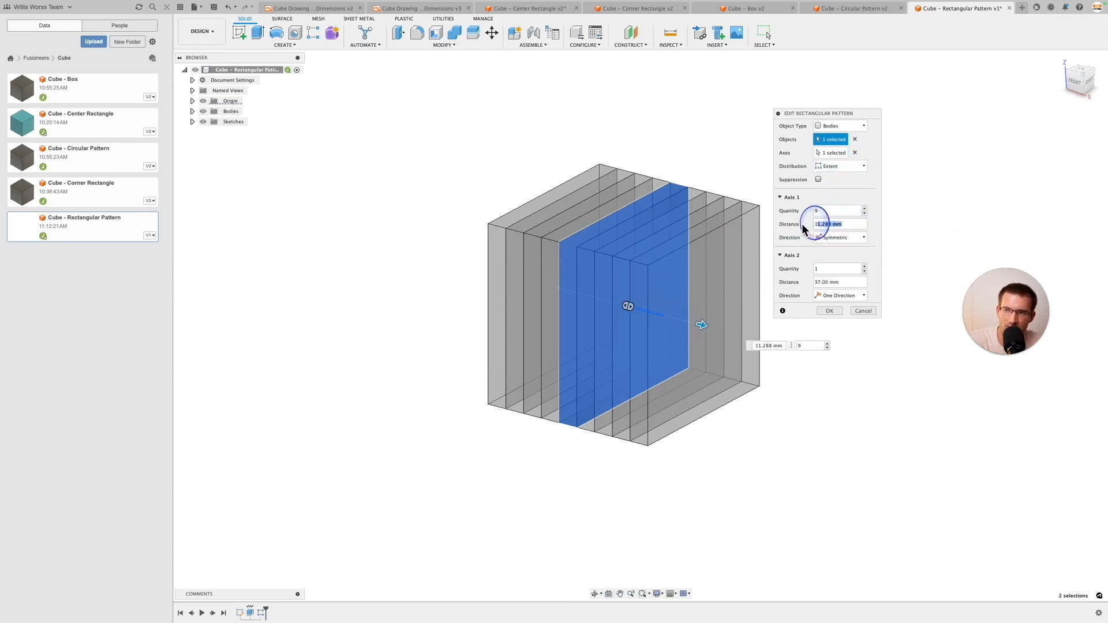
pyautogui.write('125.4/9')
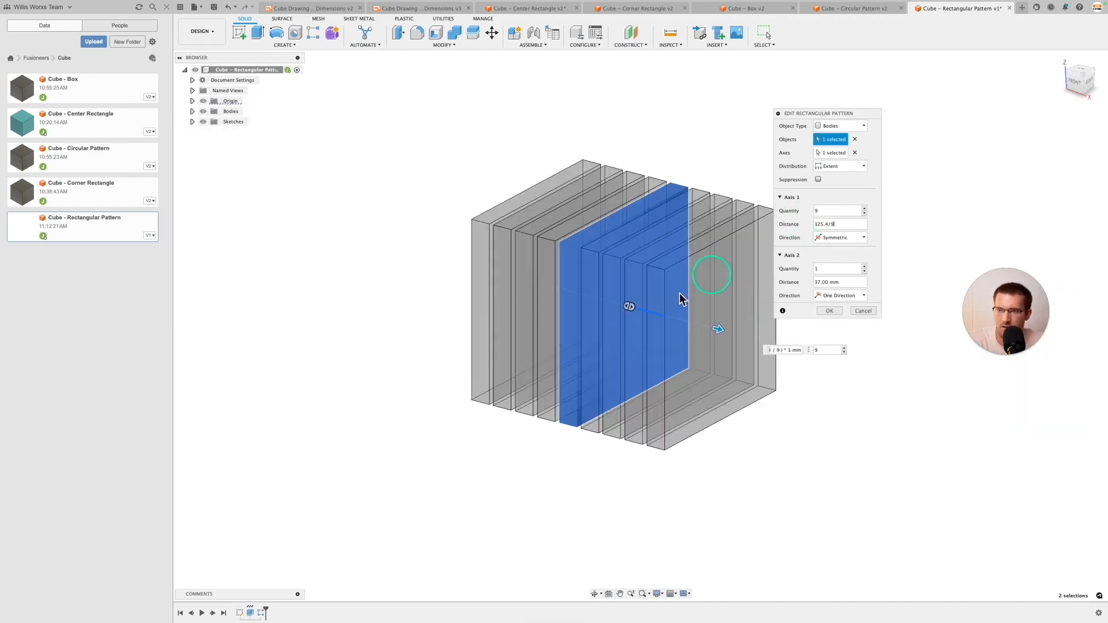
pyautogui.keyDown('shift'); pyautogui.moveTo(663, 303); pyautogui.dragTo(841, 240, button='middle'); pyautogui.keyUp('shift')
# Step: Set the pattern's distribution back to Spacing with a first-axis distance of 25.4/9 mm, and confirm the edit
pyautogui.click(856, 166)
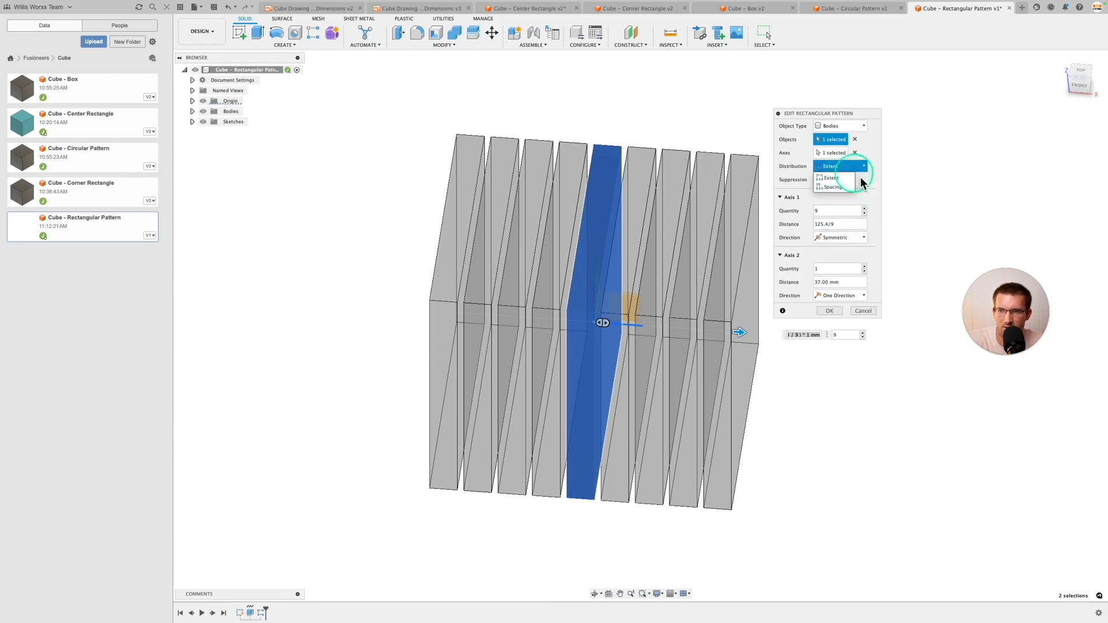
pyautogui.click(846, 185)
pyautogui.click(839, 224)
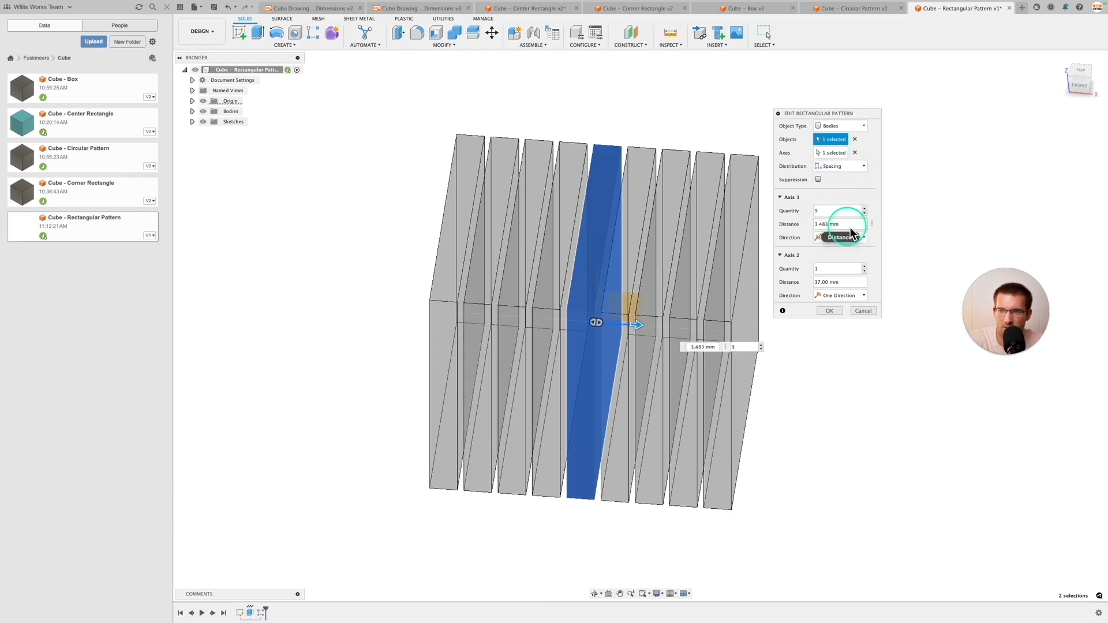
pyautogui.write('25.4')
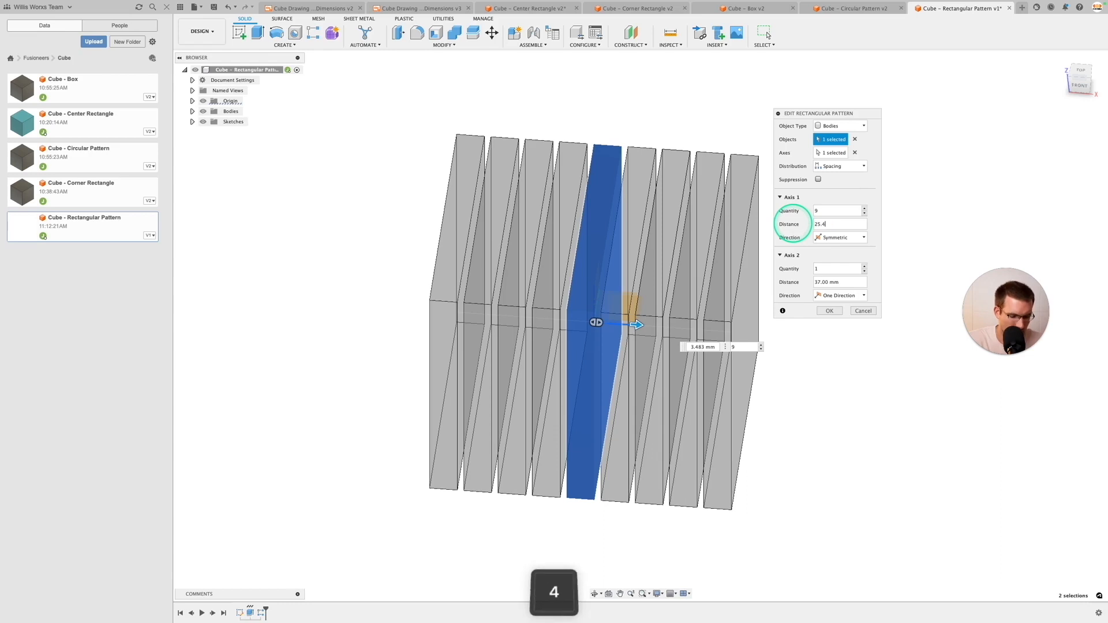
pyautogui.write('/9')
pyautogui.keyDown('shift'); pyautogui.moveTo(715, 313); pyautogui.dragTo(696, 300, button='middle'); pyautogui.keyUp('shift')
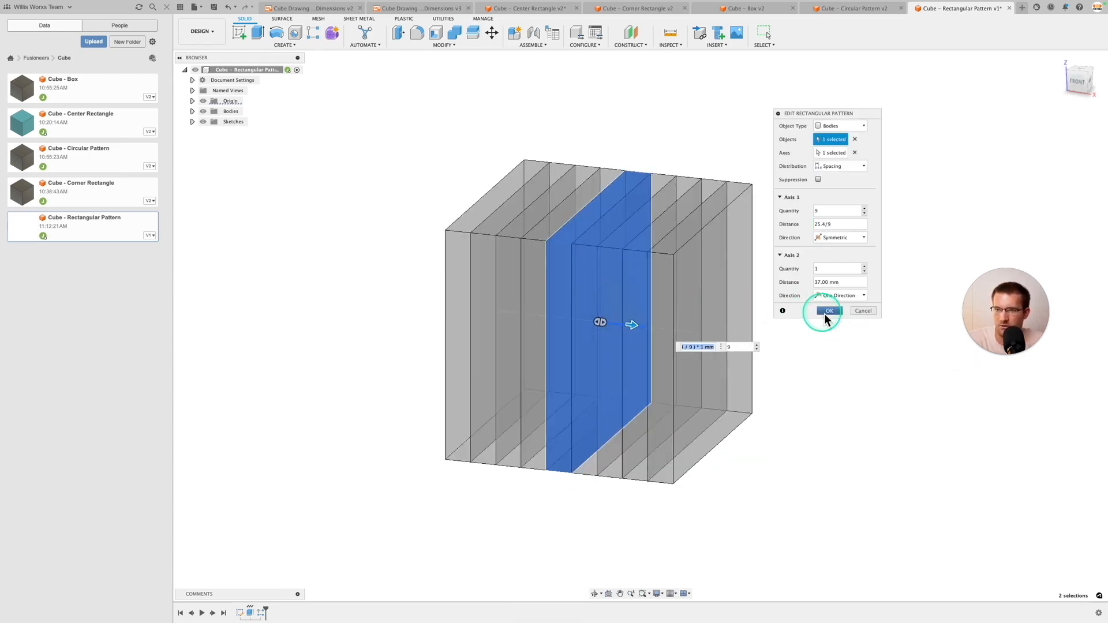
pyautogui.click(829, 311)
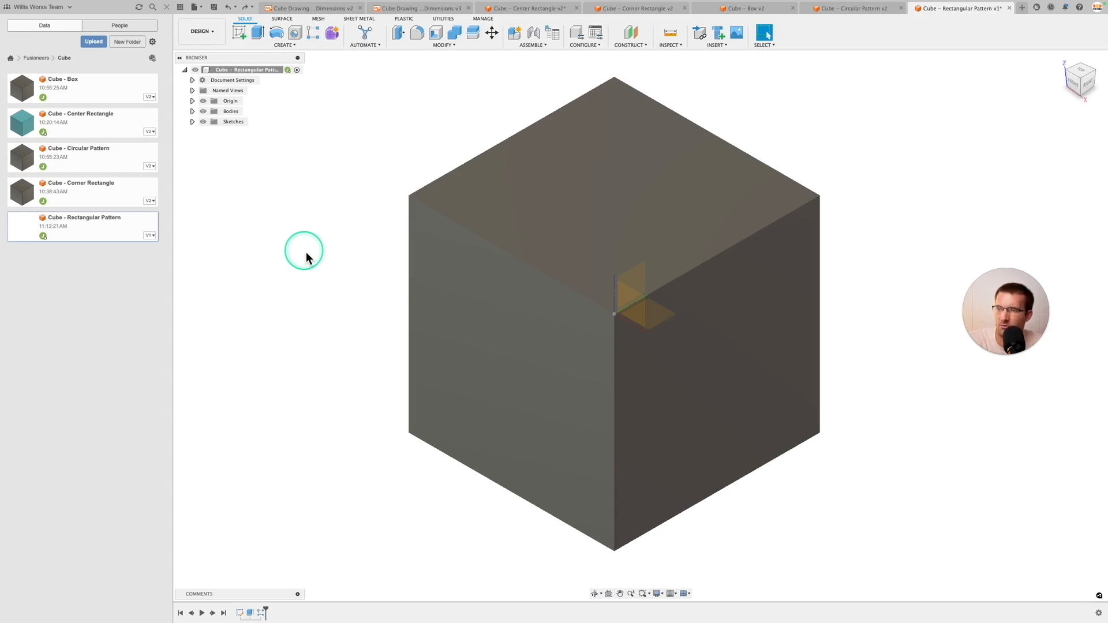
# Step: Check the separate slab bodies by hiding and reshowing Body1, Body3, Body4 and Body5 one at a time
pyautogui.click(194, 111)
pyautogui.click(211, 122)
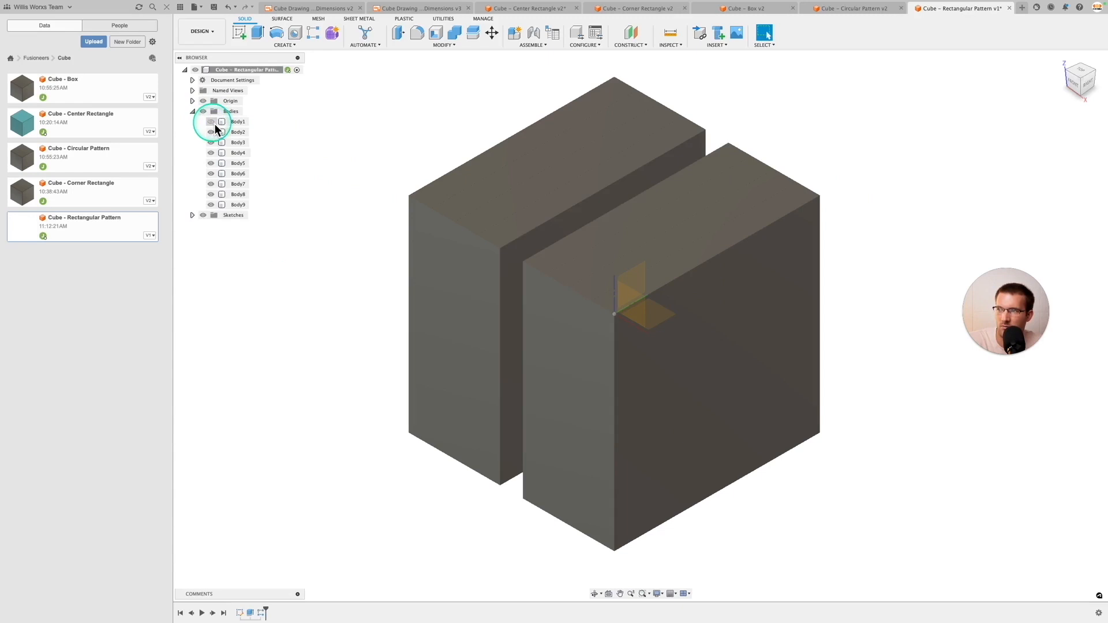
pyautogui.click(211, 122)
pyautogui.click(212, 143)
pyautogui.click(211, 142)
pyautogui.click(212, 153)
pyautogui.click(212, 153)
pyautogui.click(211, 164)
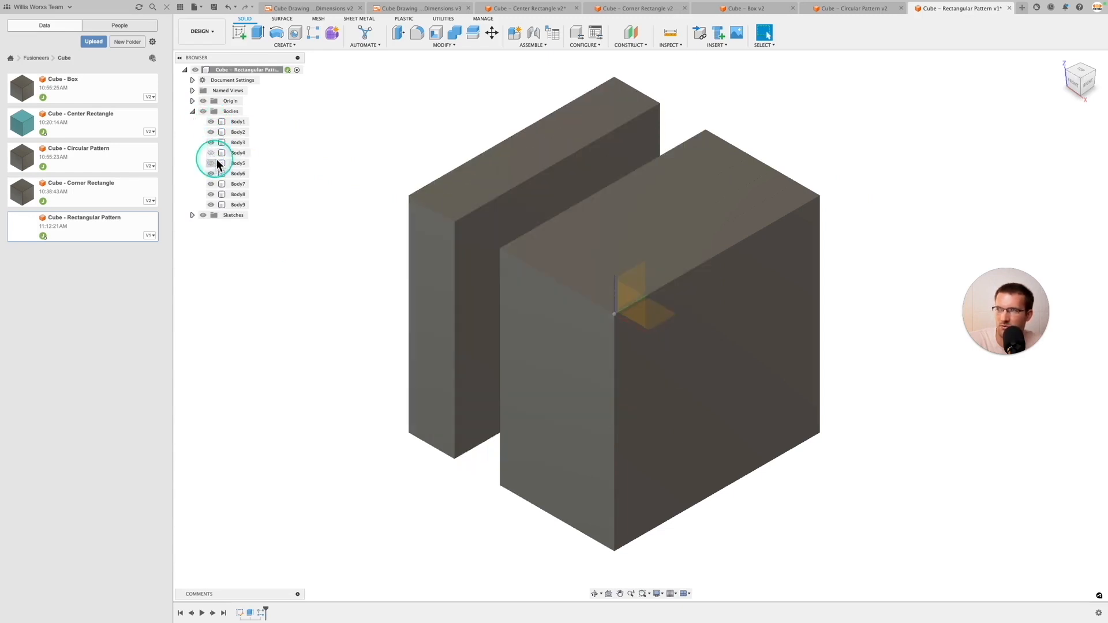
pyautogui.click(211, 163)
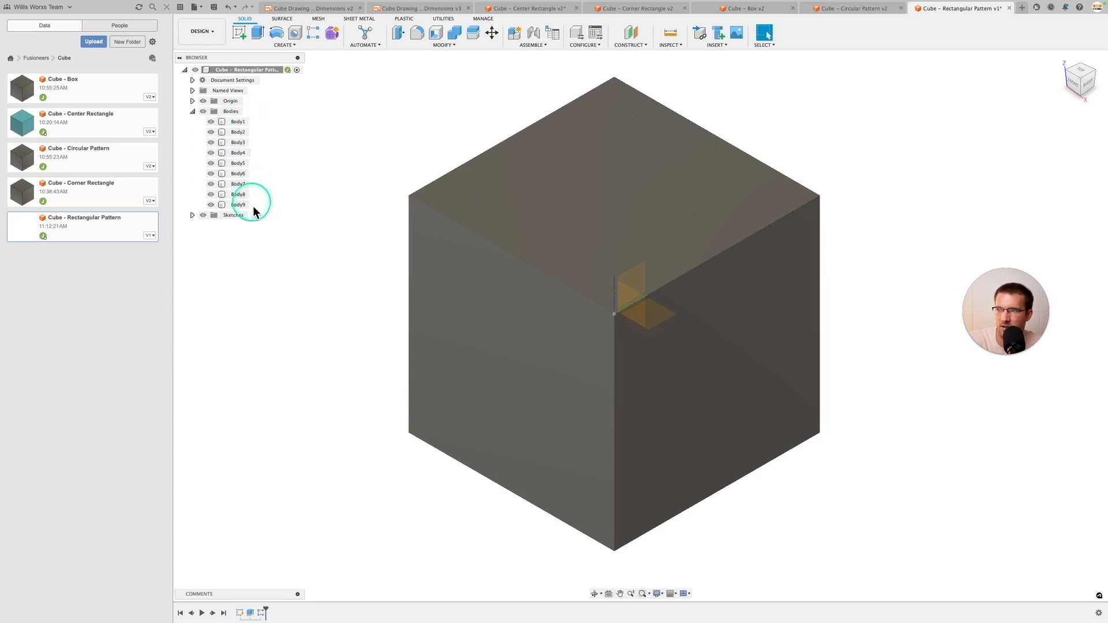
# Step: Combine the slabs into one solid with Join, using the outermost slab Body2 as target and the other eight as tool bodies
pyautogui.click(459, 34)
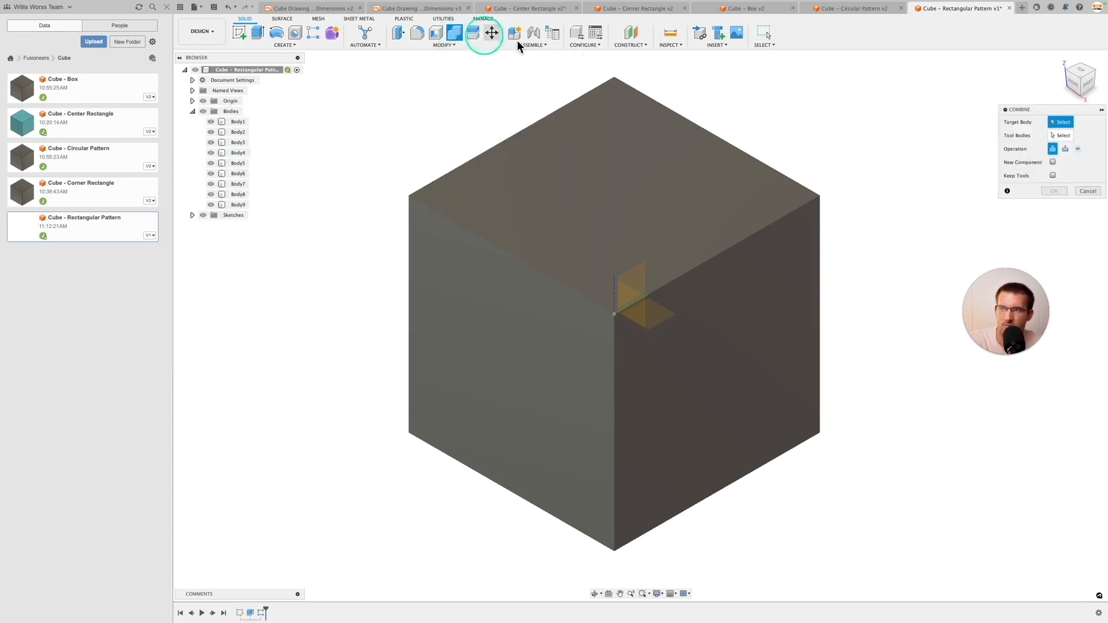
pyautogui.click(554, 116)
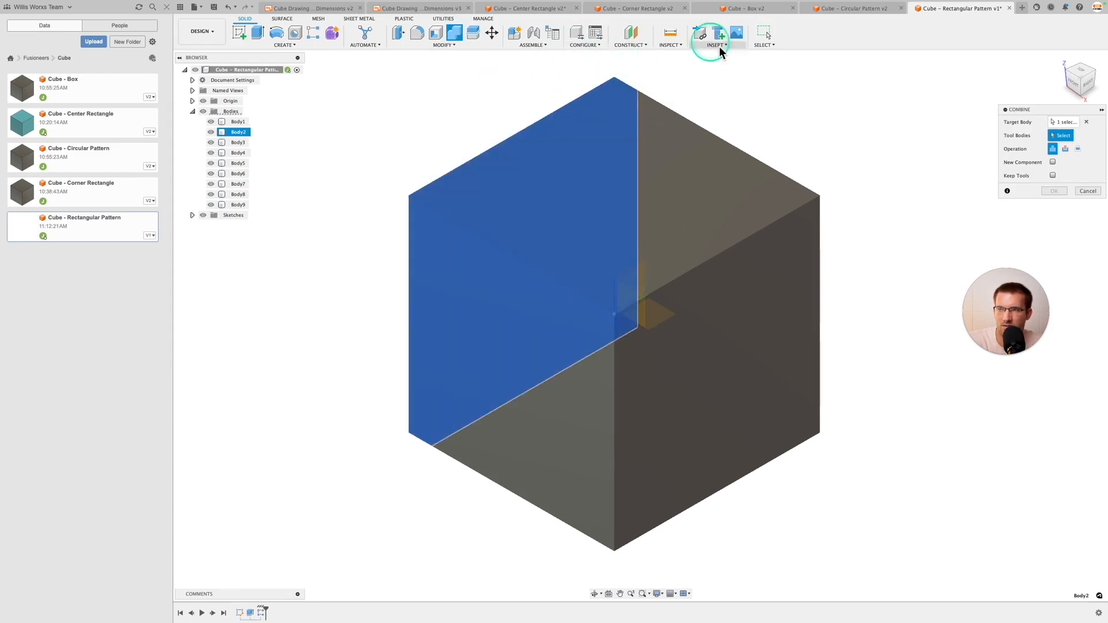
pyautogui.click(652, 102)
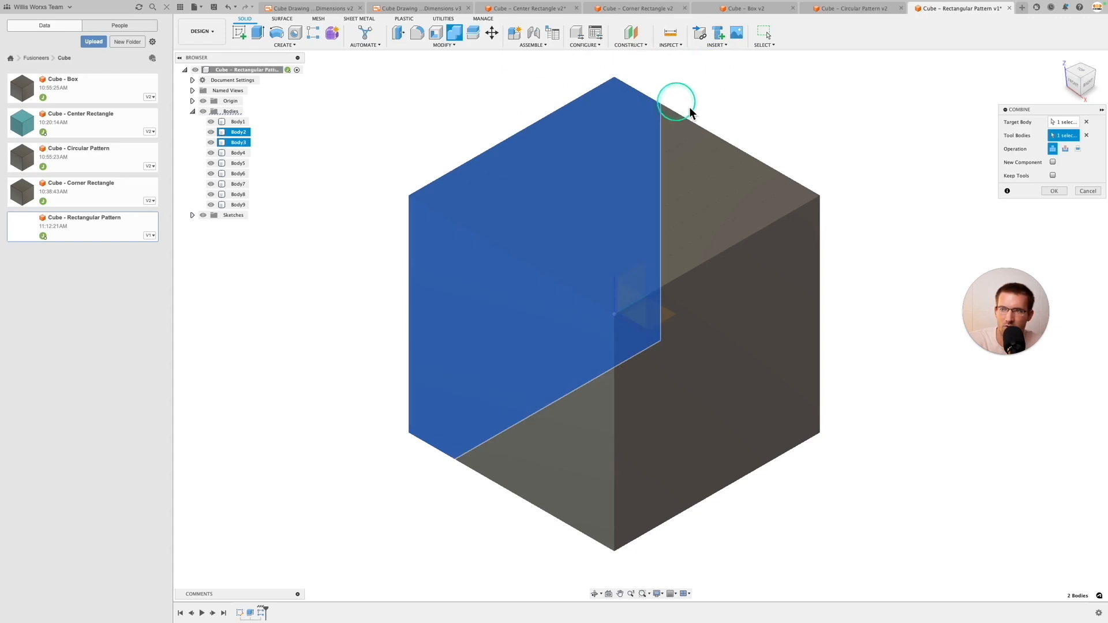
pyautogui.click(671, 108)
pyautogui.click(697, 132)
pyautogui.click(726, 149)
pyautogui.click(744, 159)
pyautogui.click(776, 184)
pyautogui.click(775, 174)
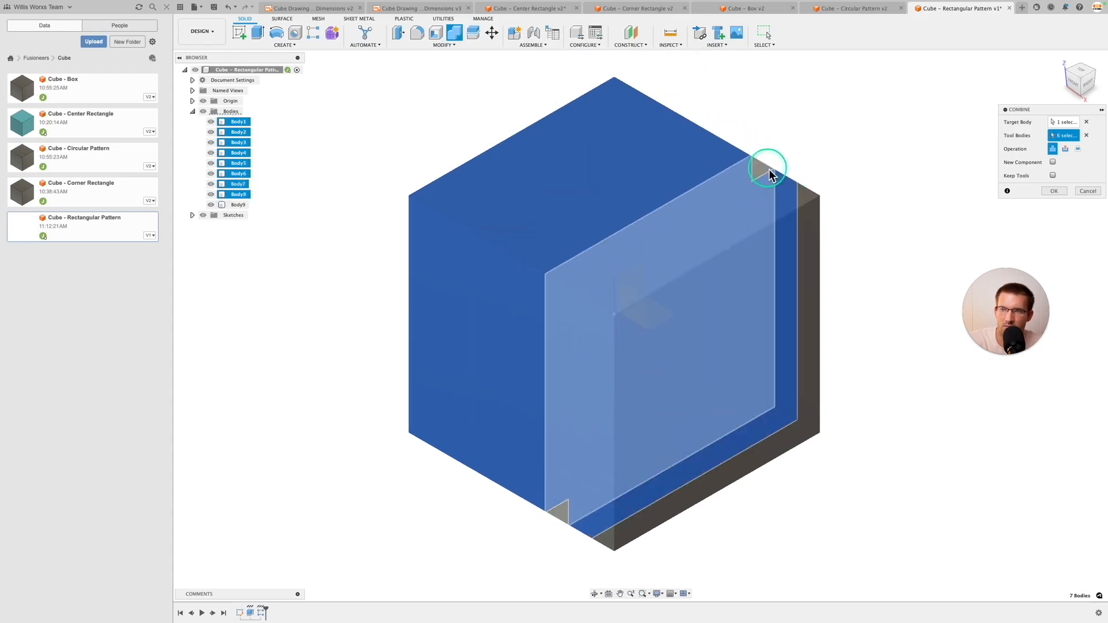
pyautogui.click(801, 185)
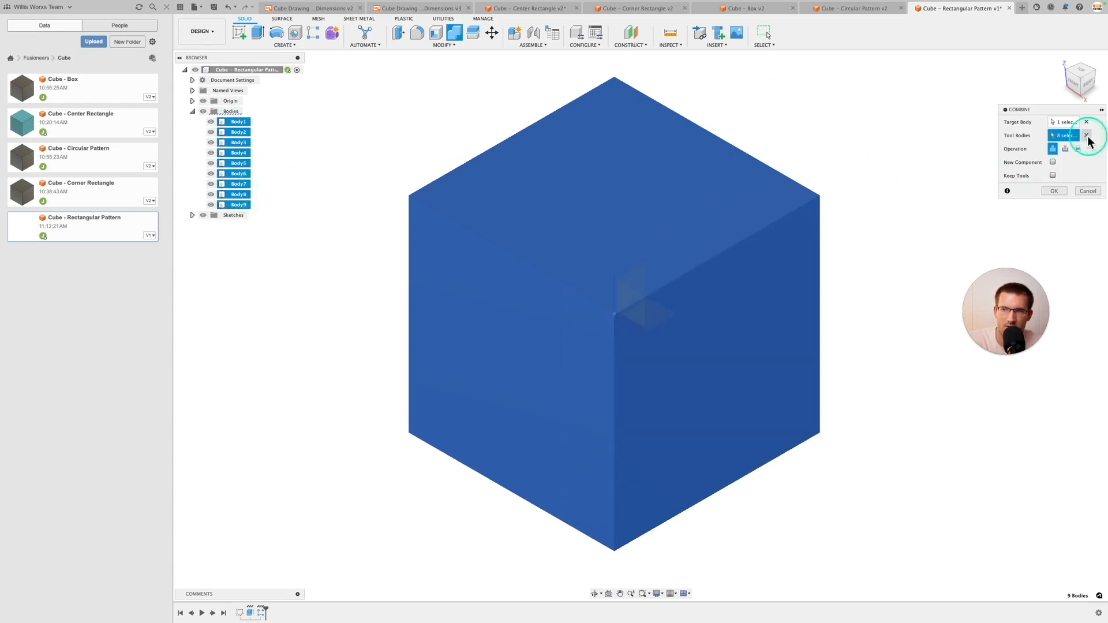
pyautogui.click(1064, 191)
pyautogui.click(217, 121)
pyautogui.click(215, 123)
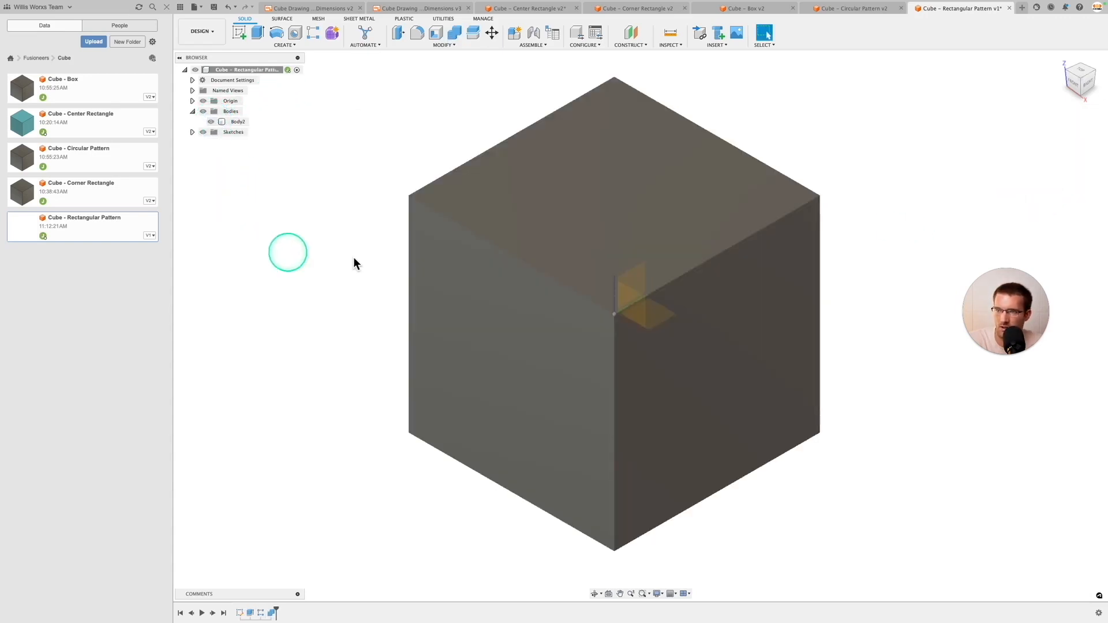